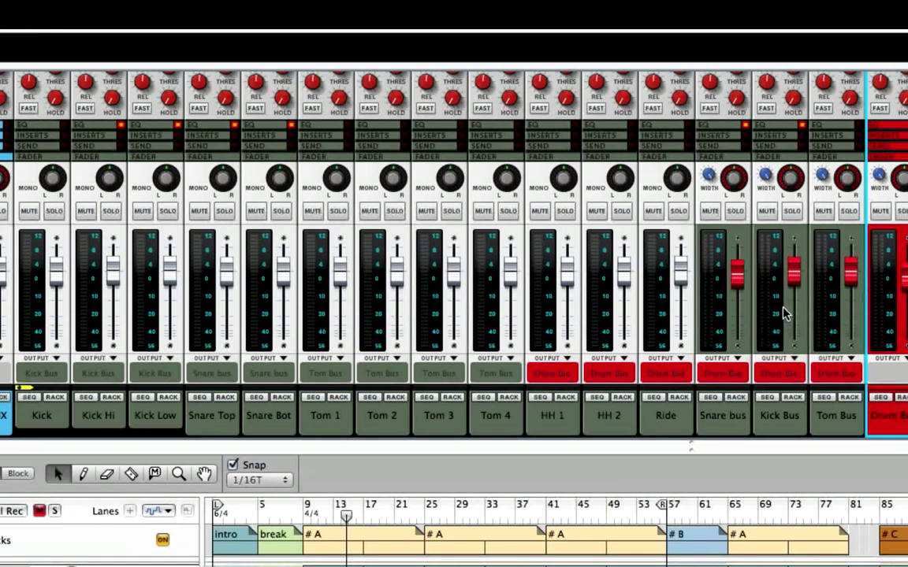
Route the HH 1 and HH 2 channels together to a new output bus
click(566, 420)
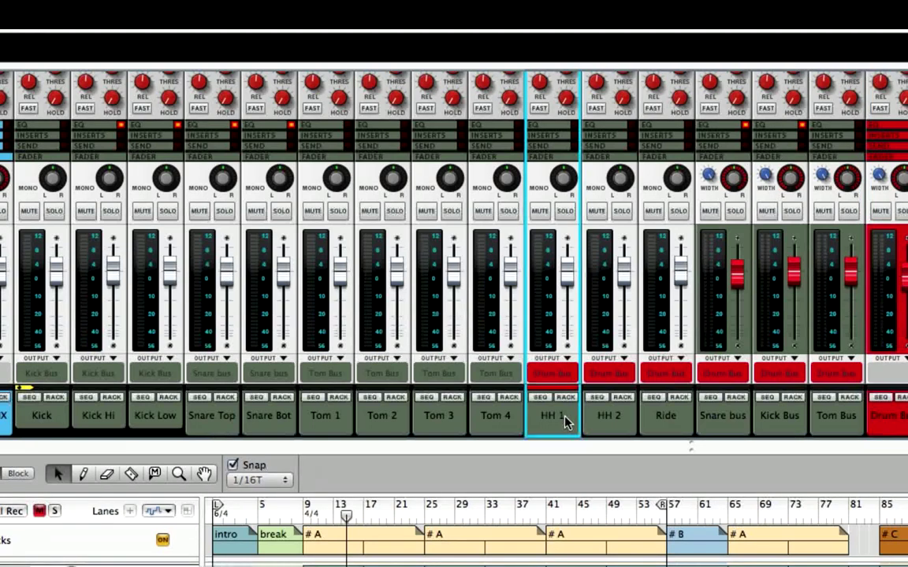
shift+click(605, 419)
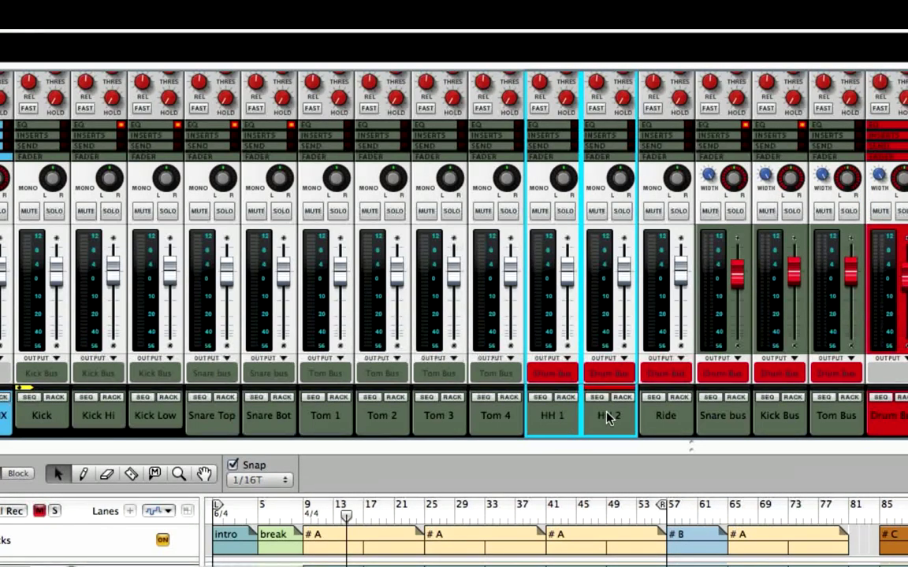
right_click(607, 418)
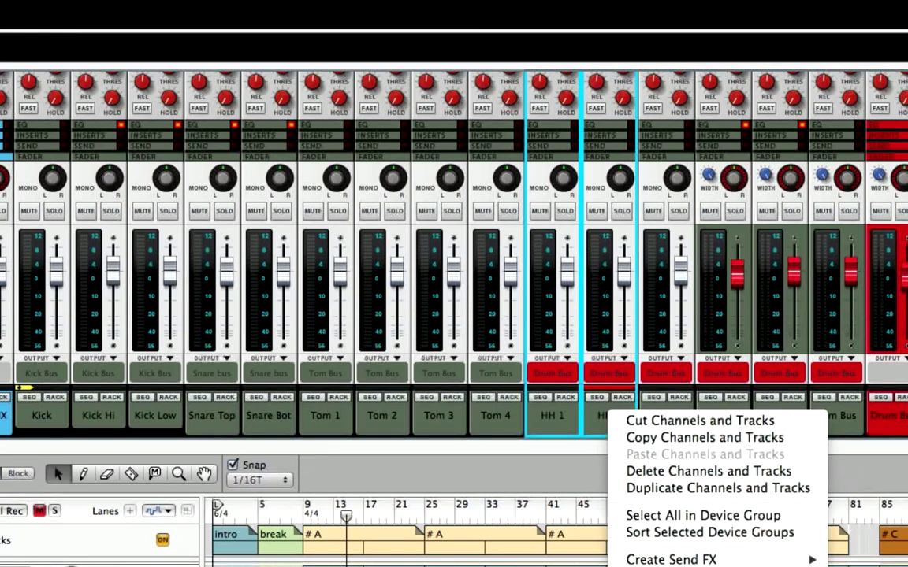
click(867, 566)
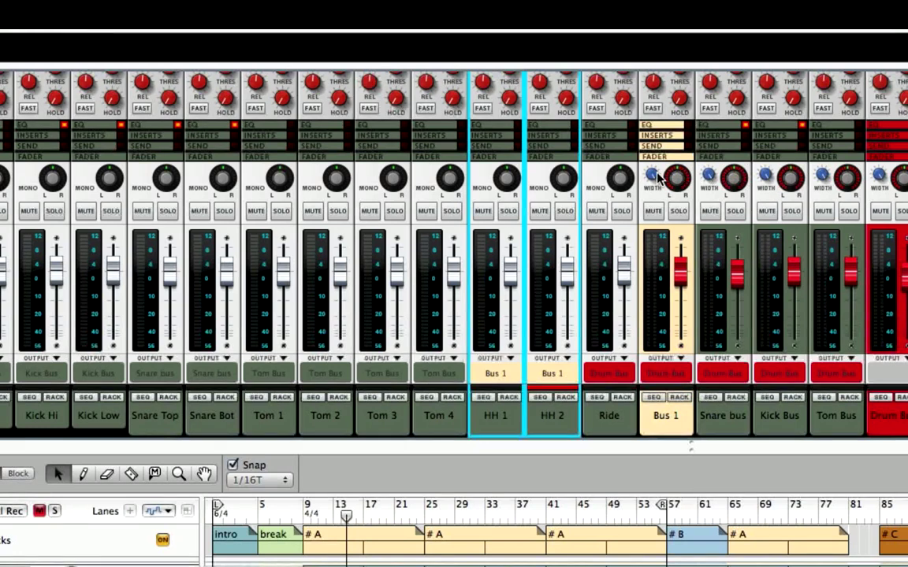
Color the new hi-hat bus dark green like the drum channels and rename it HH Bus
right_click(666, 418)
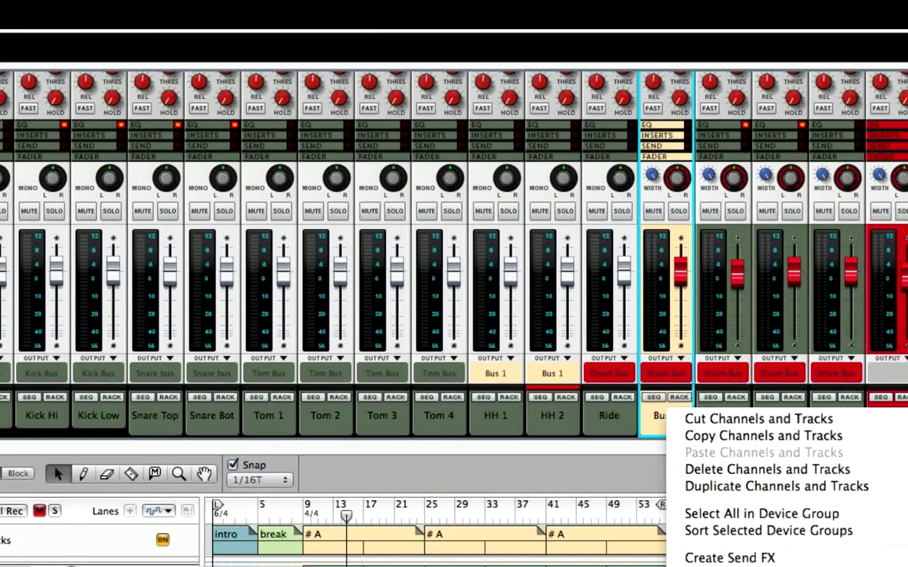
click(693, 566)
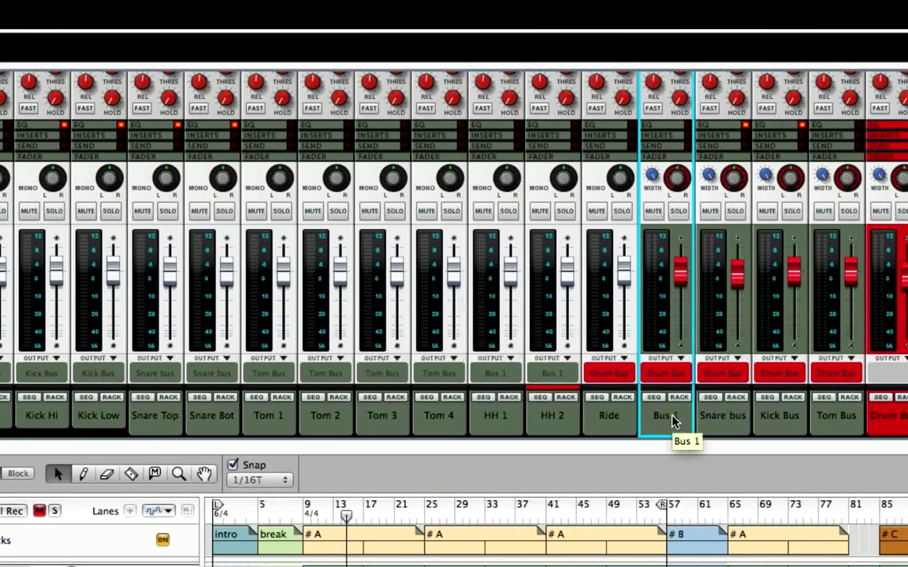
double_click(668, 416)
text(HH )
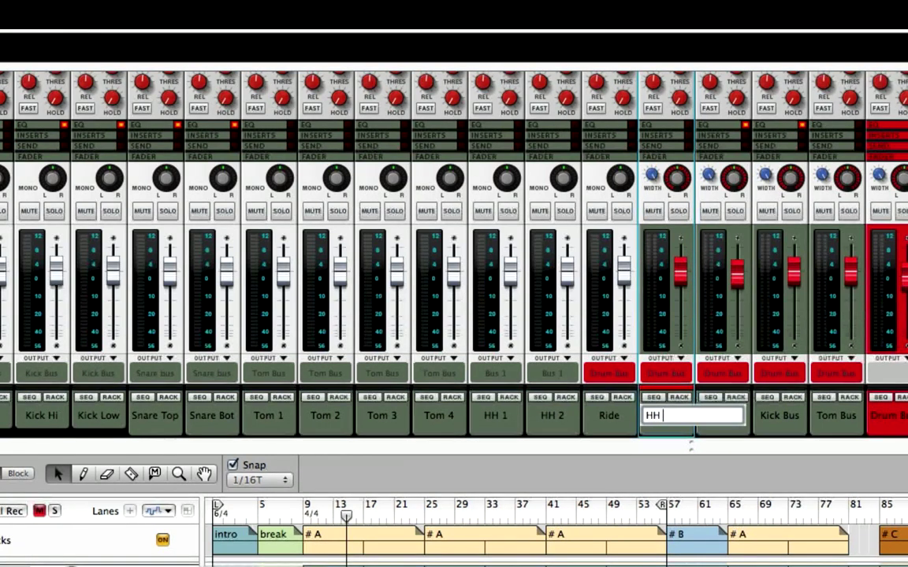
text(Bus)
key(Return)
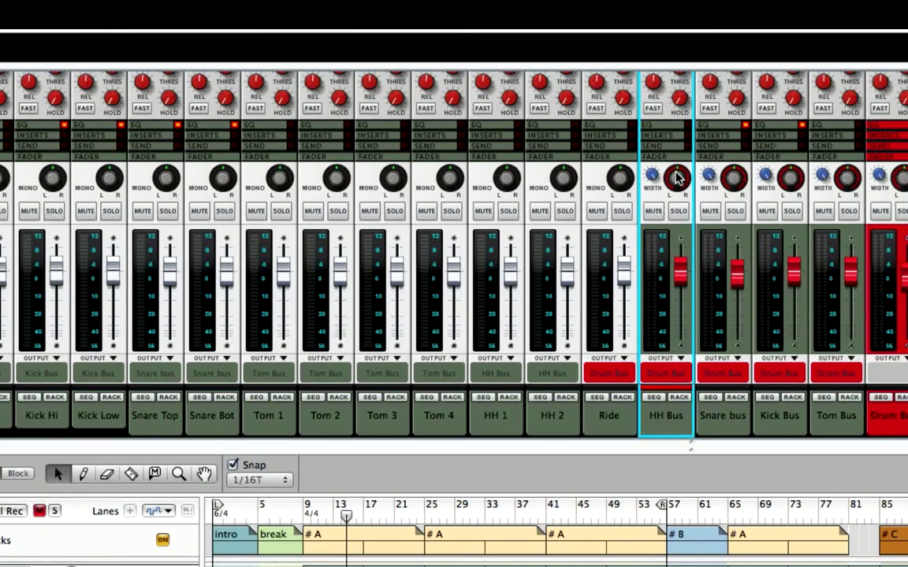
Pan the HH Bus left to -31 and the Snare bus slightly left
drag(676, 178, 677, 184)
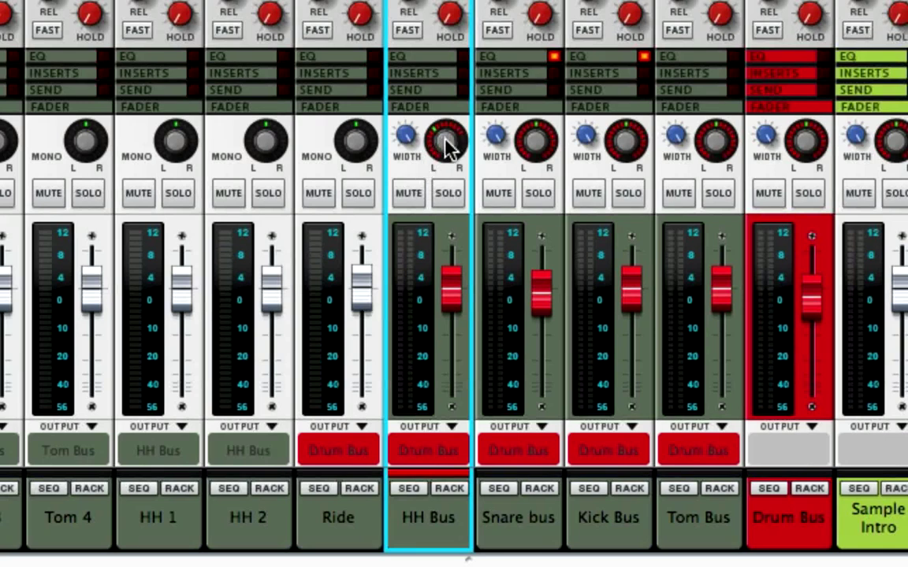
mouse_move(446, 149)
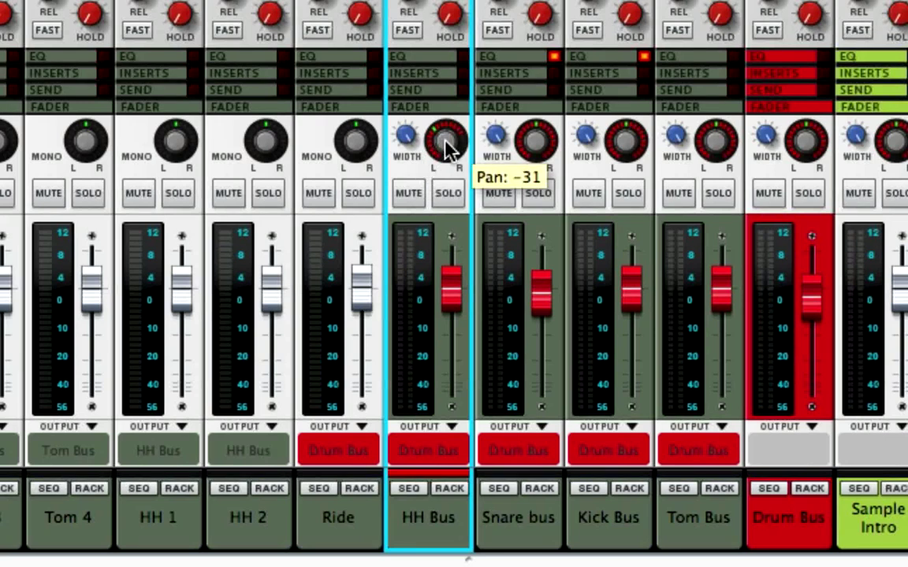
click(531, 146)
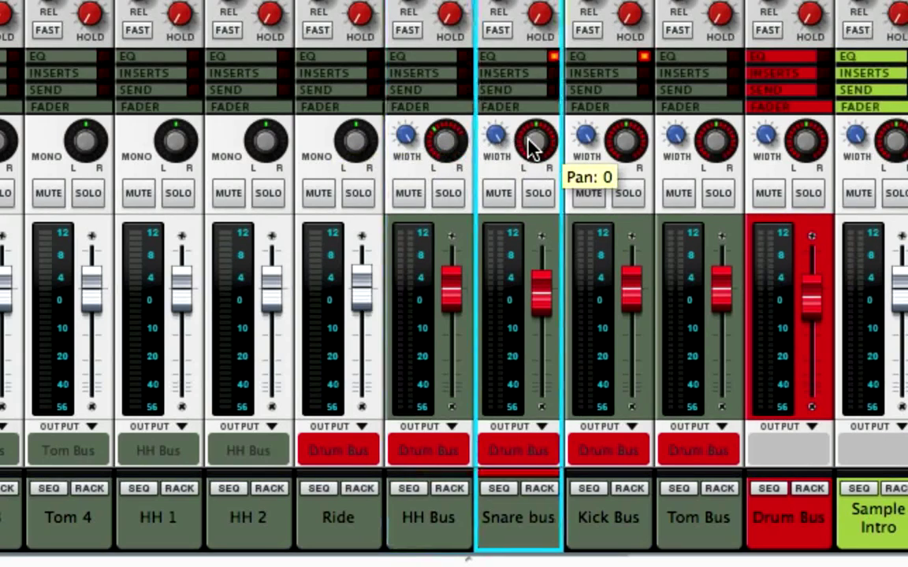
drag(531, 147, 527, 150)
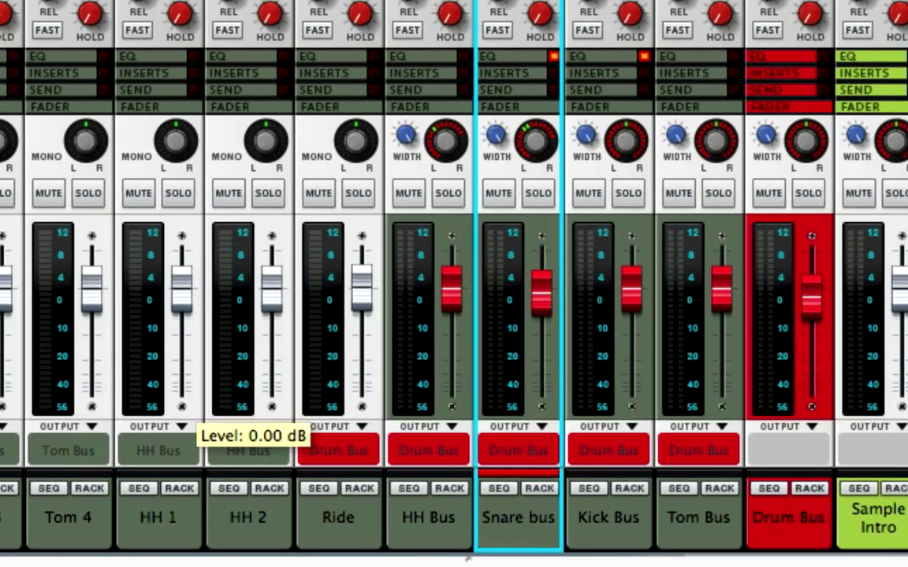
Pan Tom 1 left to -75, Tom 2 moderately left, and Tom 3 right to 34
drag(105, 116, 126, 156)
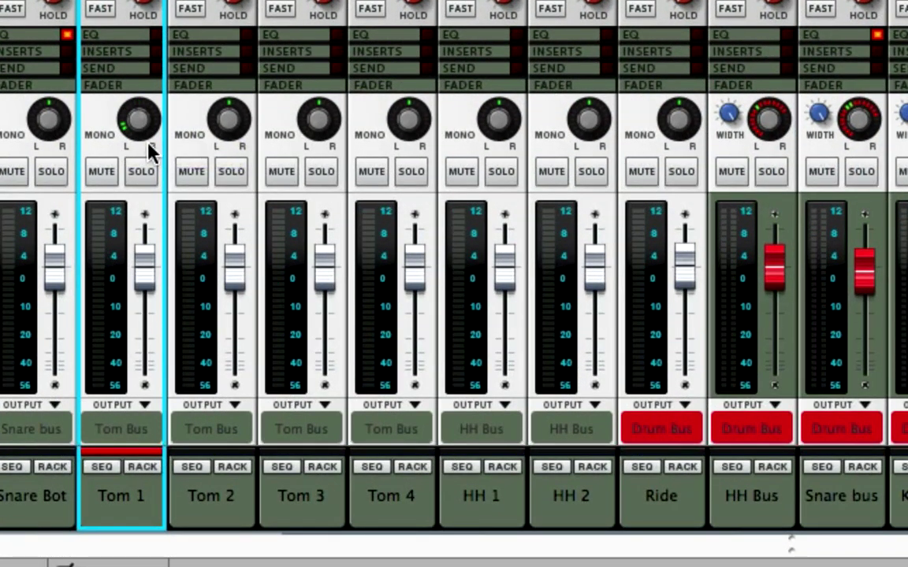
mouse_move(228, 119)
mouse_down()
mouse_move(225, 139)
mouse_move(224, 126)
mouse_up()
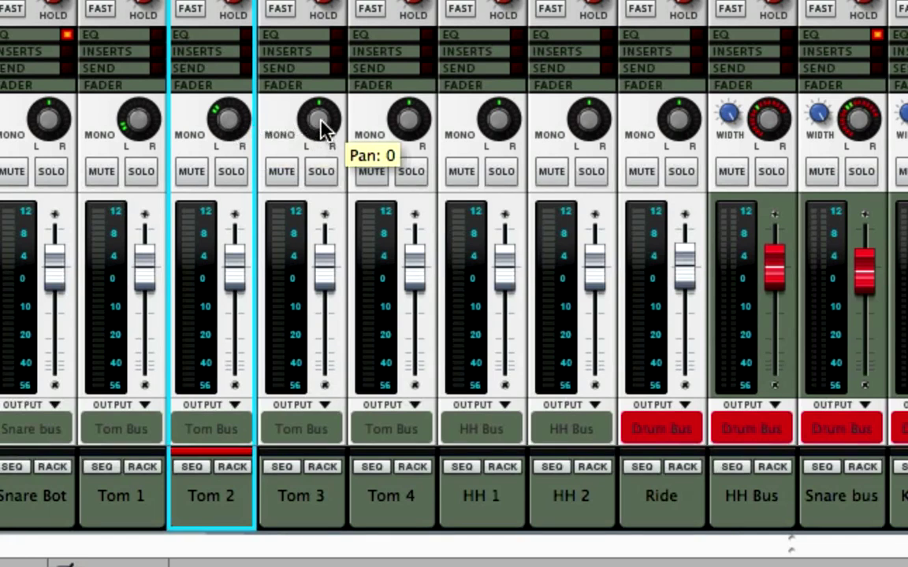
drag(320, 126, 223, 135)
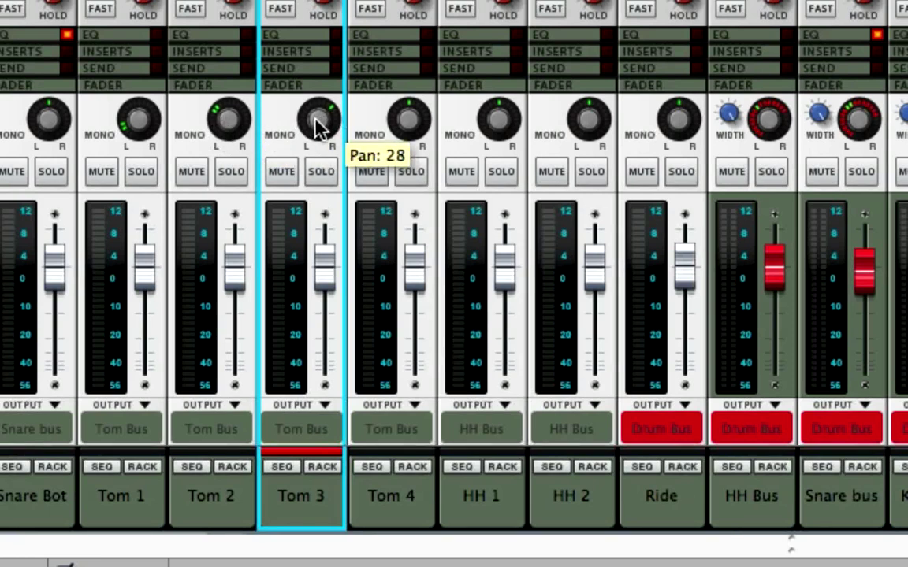
drag(318, 126, 314, 118)
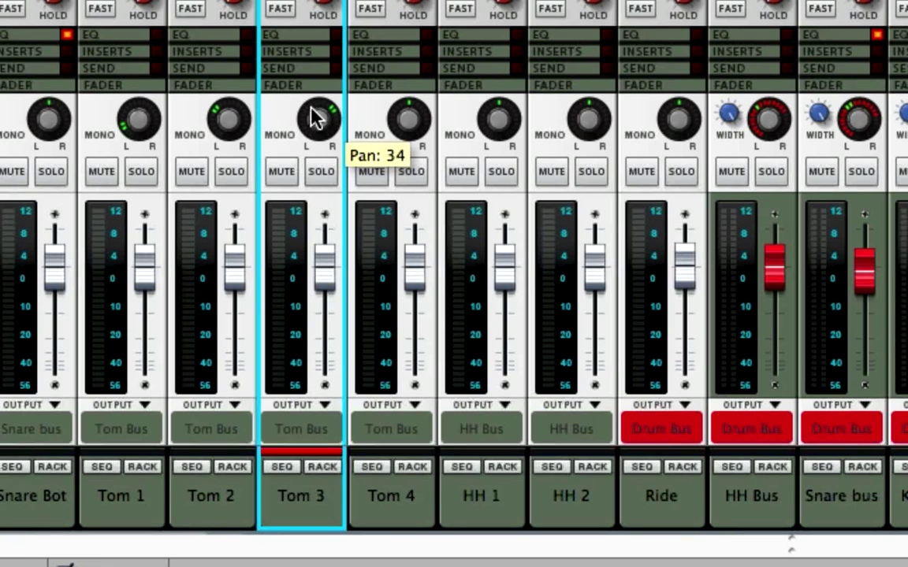
Pan Tom 4 far right to mirror Tom 1, and pan the Ride to the right
click(411, 118)
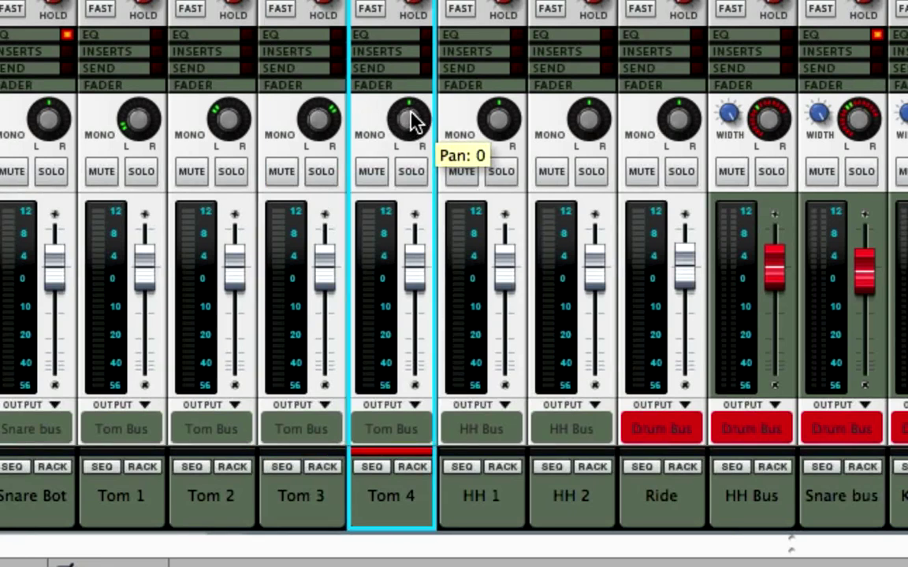
click(138, 123)
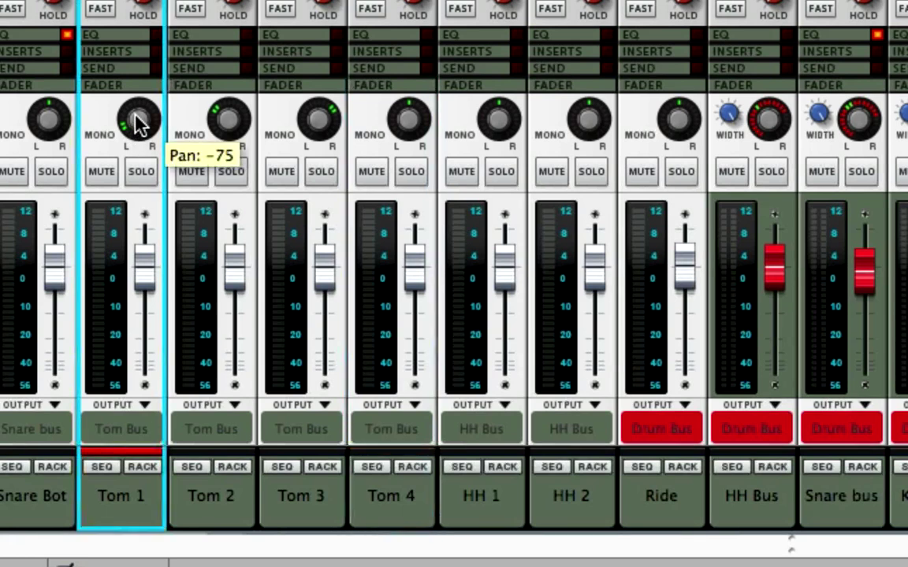
shift+click(407, 124)
mouse_move(407, 124)
mouse_down()
mouse_move(358, 100)
mouse_move(359, 67)
mouse_move(414, 117)
mouse_up()
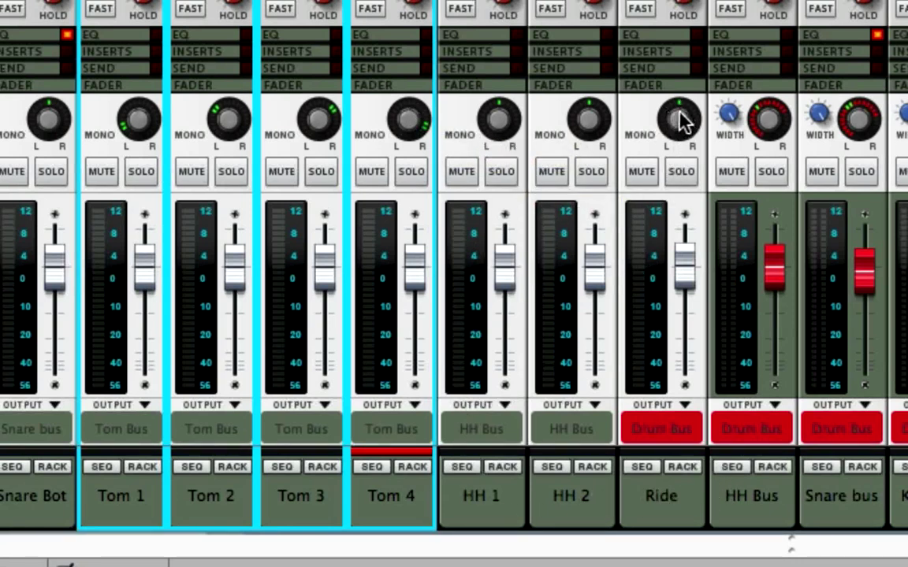
drag(682, 119, 663, 89)
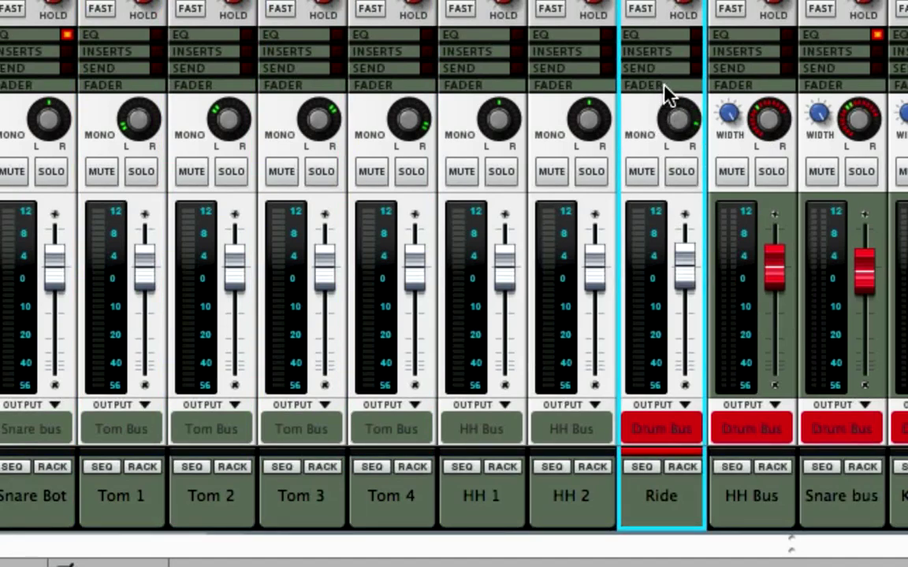
Solo the Kick Bus and reduce its stereo width to 0
scroll(788, 531, right, 7)
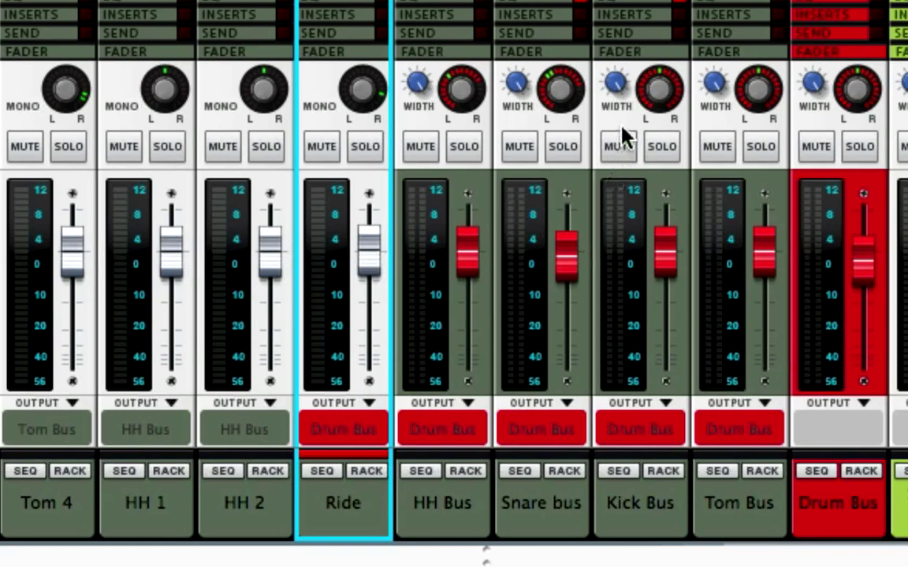
click(663, 147)
mouse_move(615, 82)
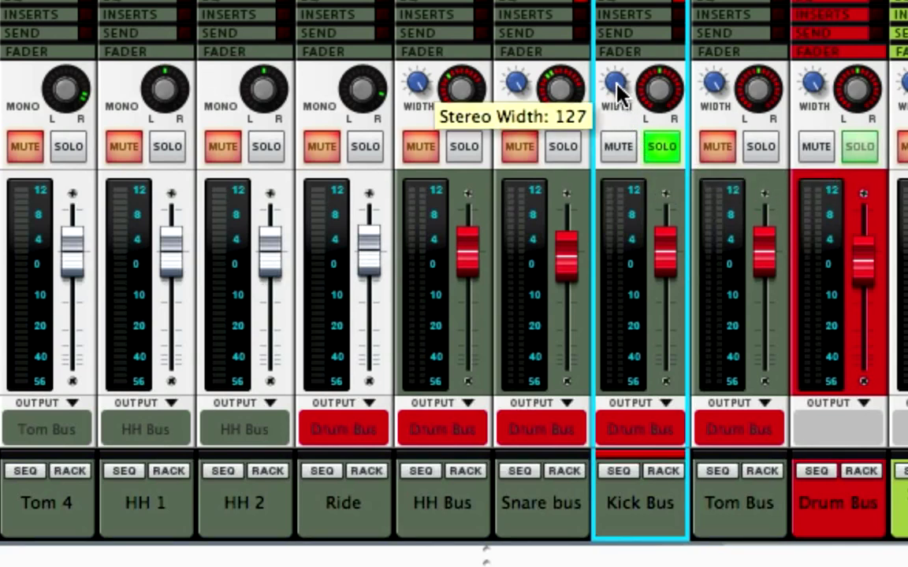
drag(617, 84, 618, 253)
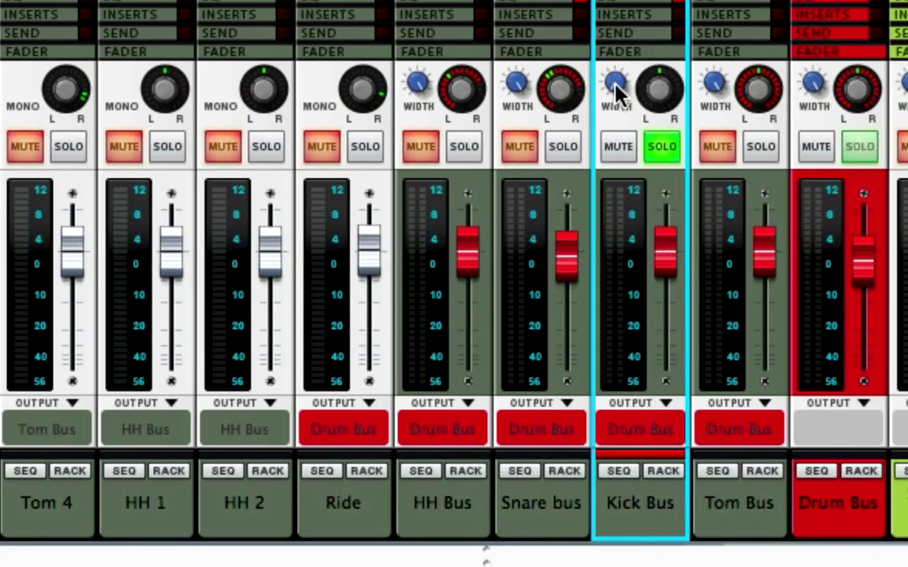
mouse_move(611, 85)
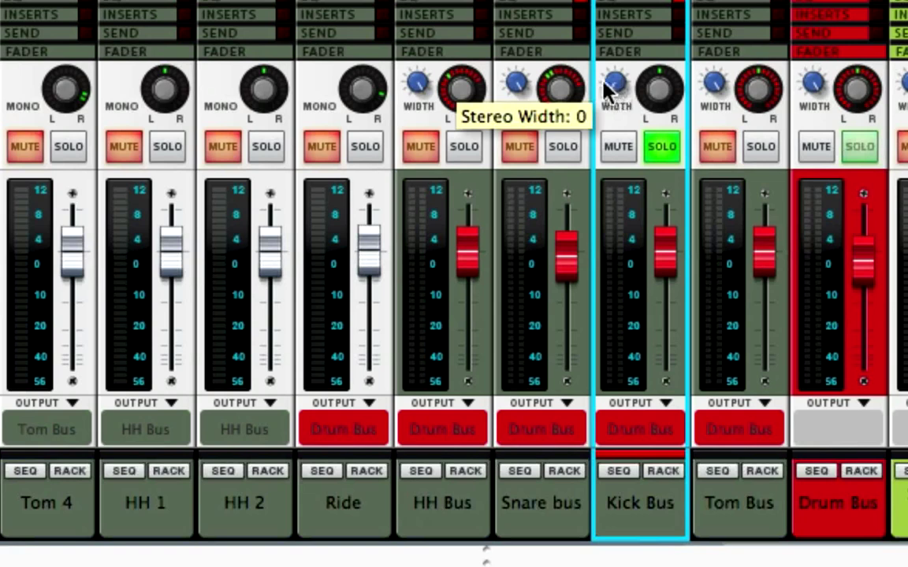
drag(605, 82, 596, 100)
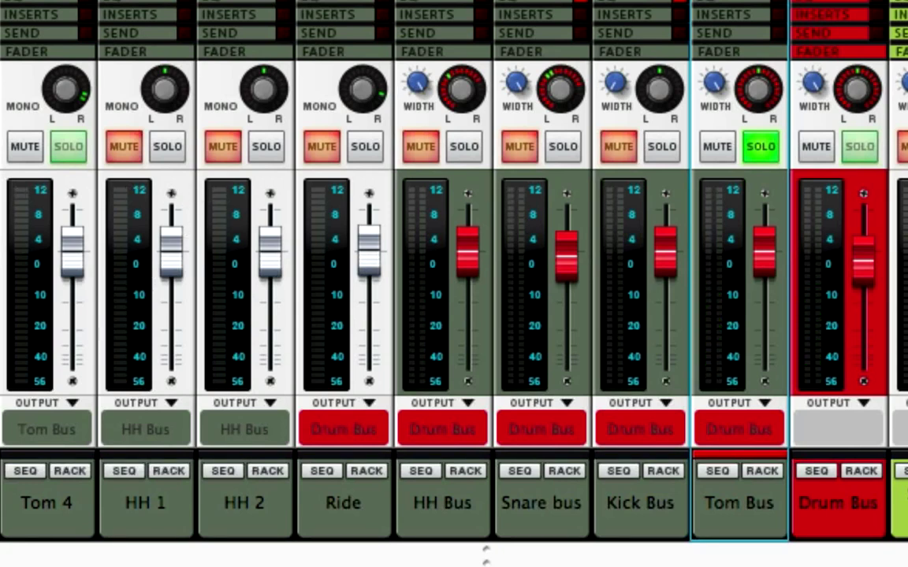
Try a narrower stereo width on the soloed Tom Bus, then restore full width and turn its solo off
click(713, 85)
drag(715, 100, 742, 238)
drag(713, 82, 695, 43)
drag(716, 81, 704, 49)
click(770, 151)
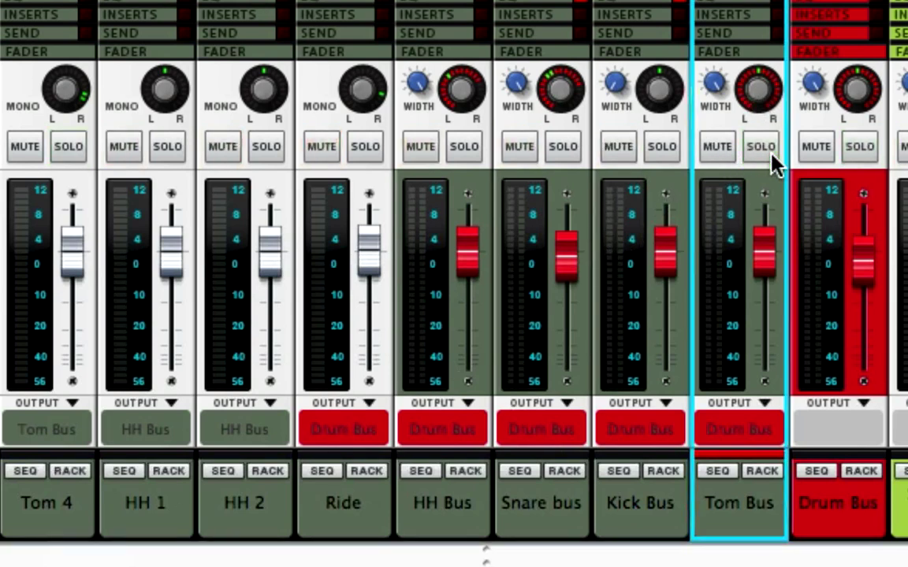
With the Drum Bus soloed and playing, narrow the stereo width of the HH Bus and the Snare bus
click(861, 148)
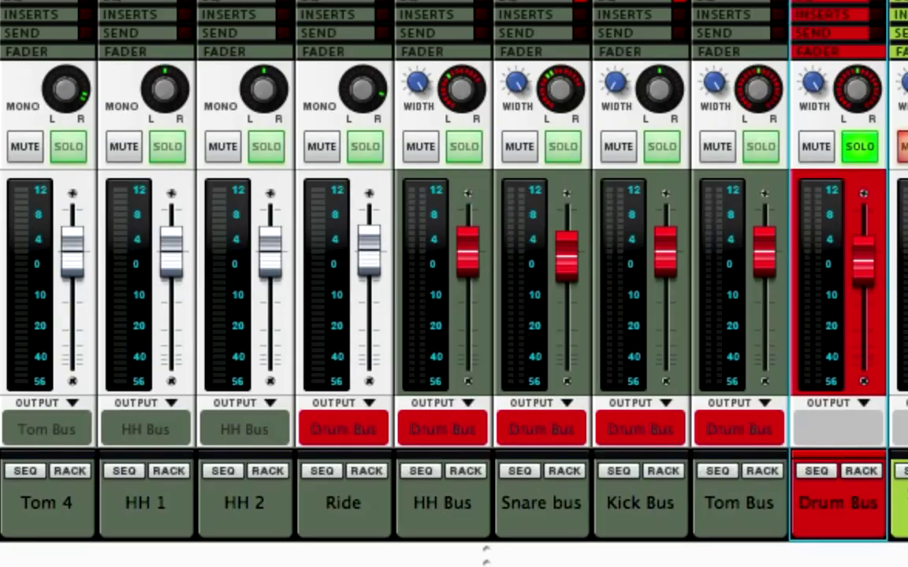
key(space)
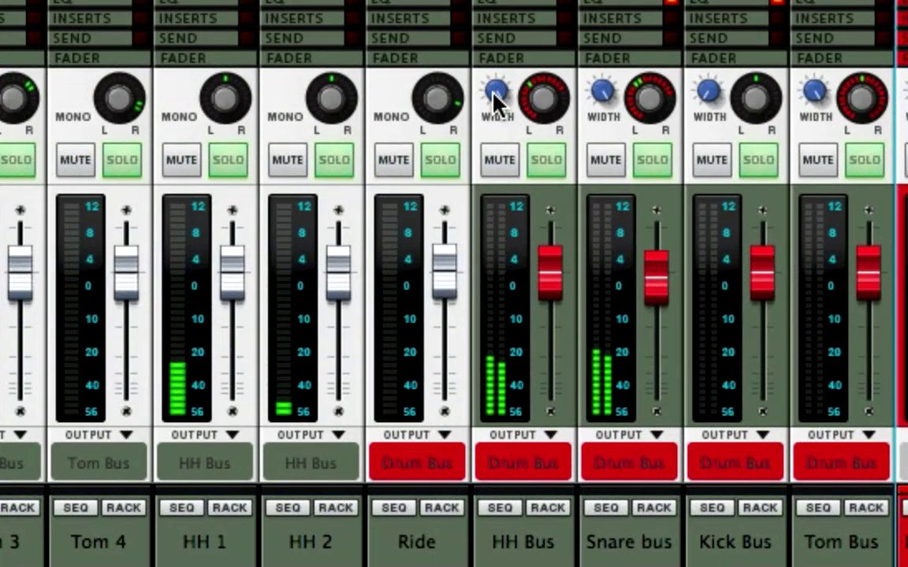
drag(494, 93, 499, 176)
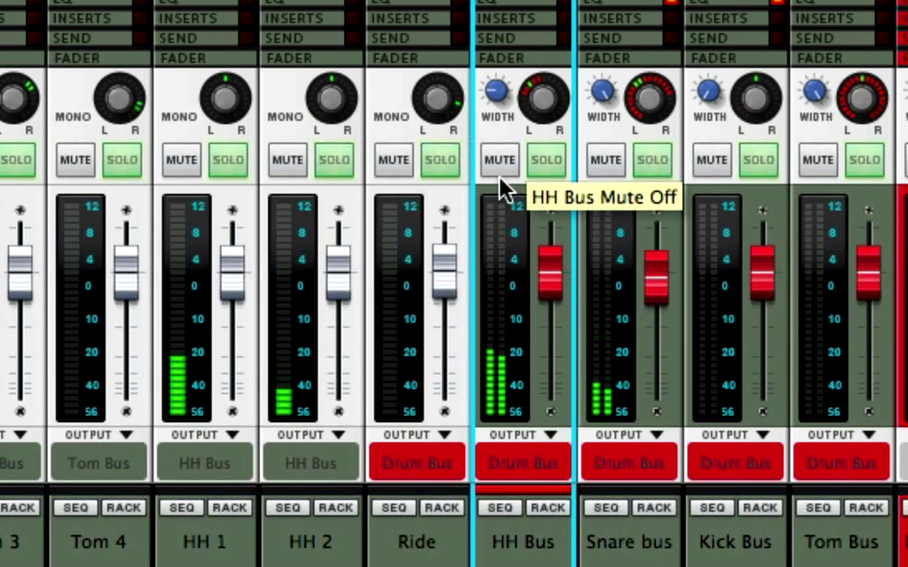
click(602, 92)
drag(603, 92, 602, 202)
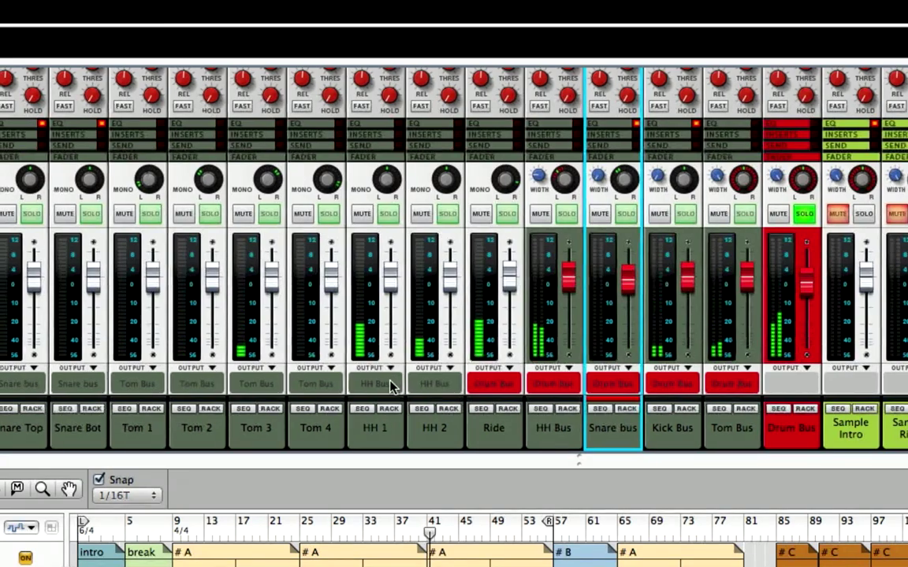
Rebalance the kick channels by lowering Kick and Kick Hi to about -6 dB and raising Kick Low slightly
scroll(391, 383, left, 10)
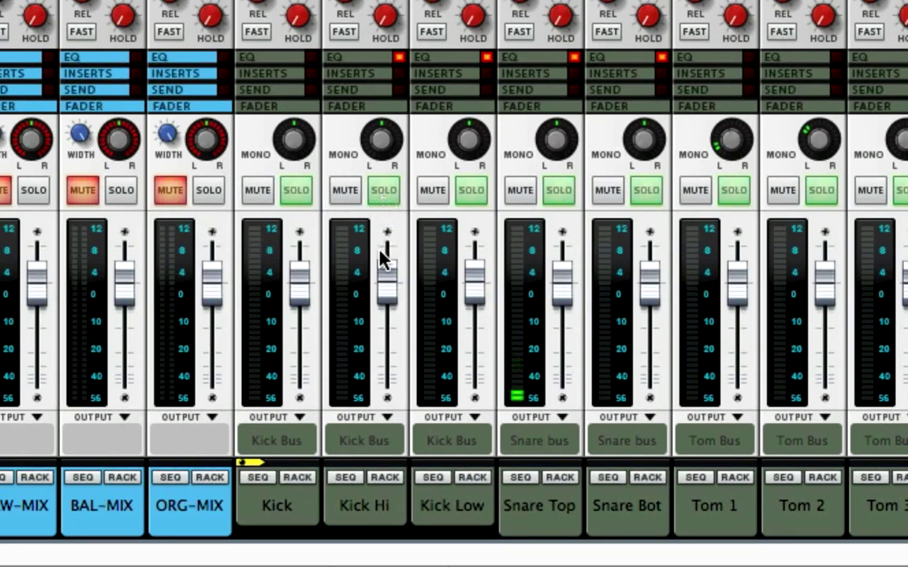
drag(303, 285, 297, 306)
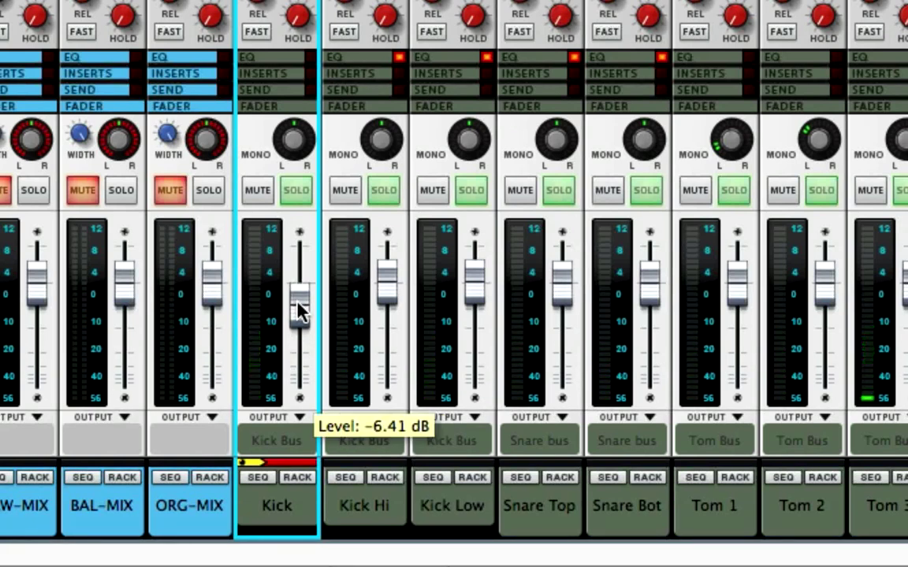
mouse_move(478, 296)
mouse_down()
mouse_move(474, 416)
mouse_move(468, 268)
mouse_move(465, 285)
mouse_up()
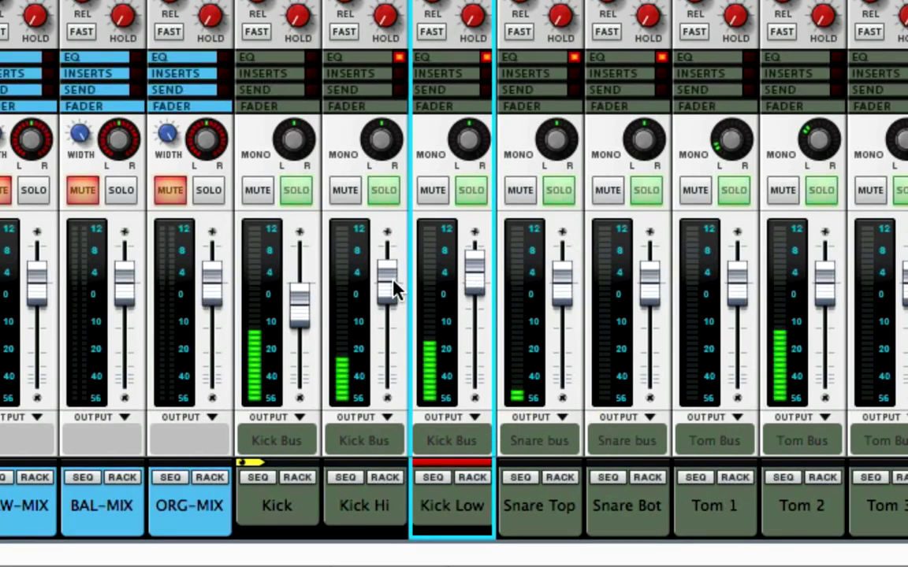
drag(393, 287, 395, 314)
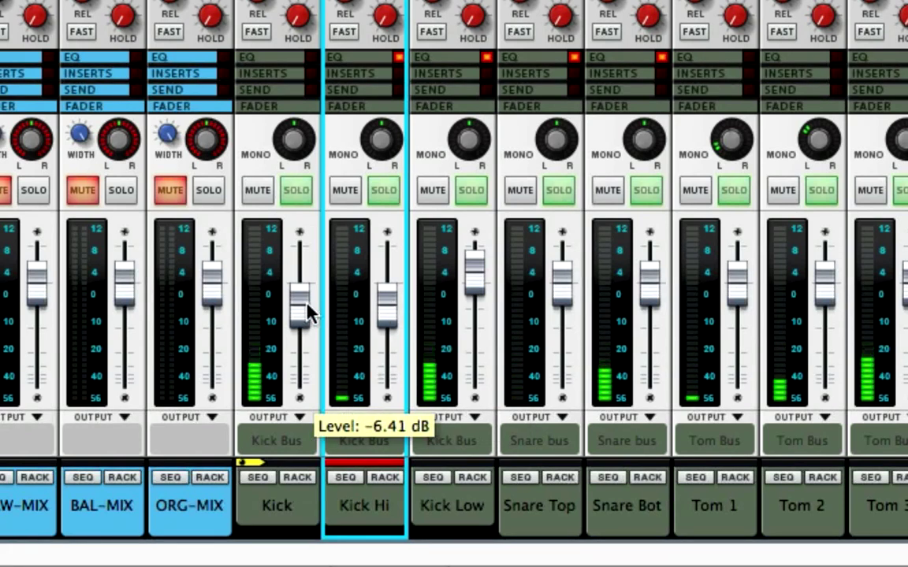
mouse_move(307, 306)
mouse_down()
mouse_move(305, 294)
mouse_move(308, 308)
mouse_up()
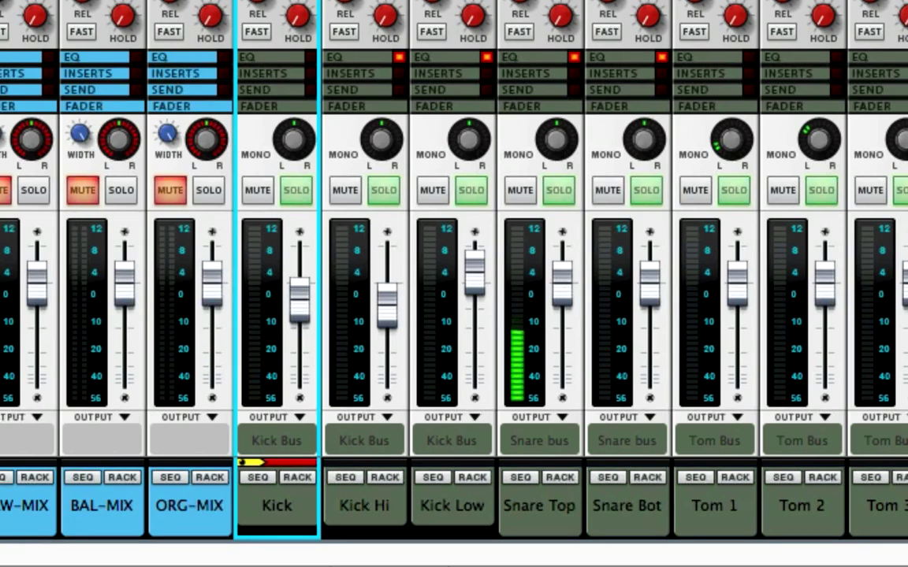
Balance the hi-hat channels by lowering the HH 1 fader to about -2.2 dB and raising the HH 2 fader
scroll(454, 268, right, 10)
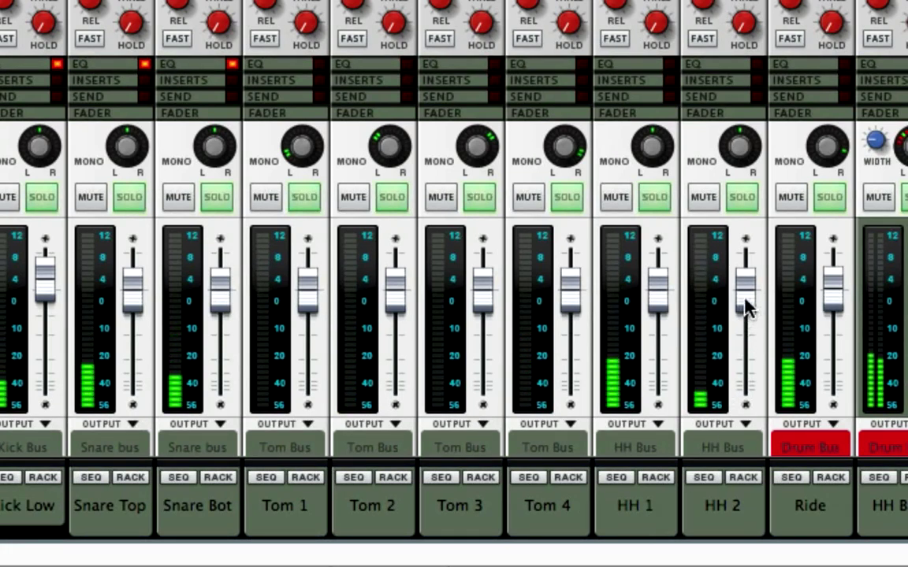
mouse_move(651, 297)
mouse_down()
mouse_move(659, 374)
mouse_move(654, 306)
mouse_up()
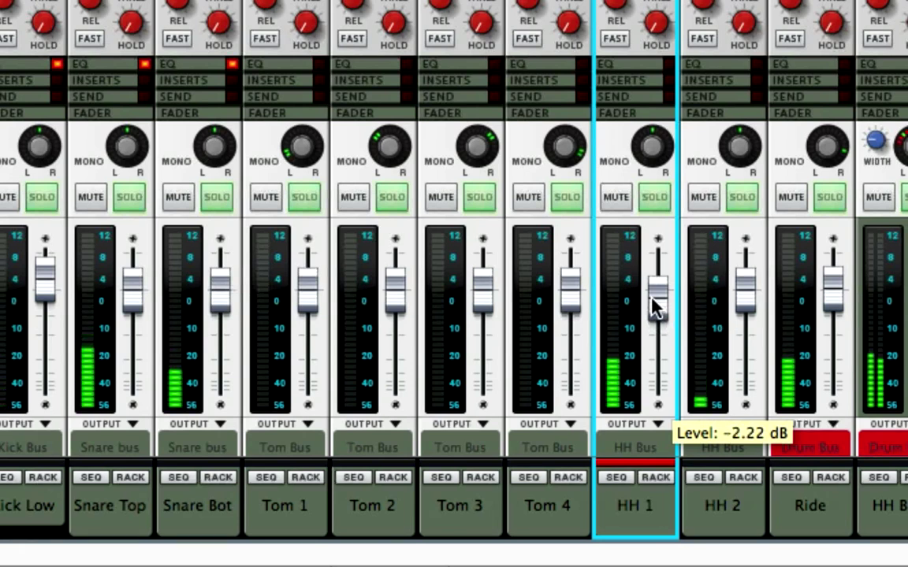
drag(744, 299, 744, 276)
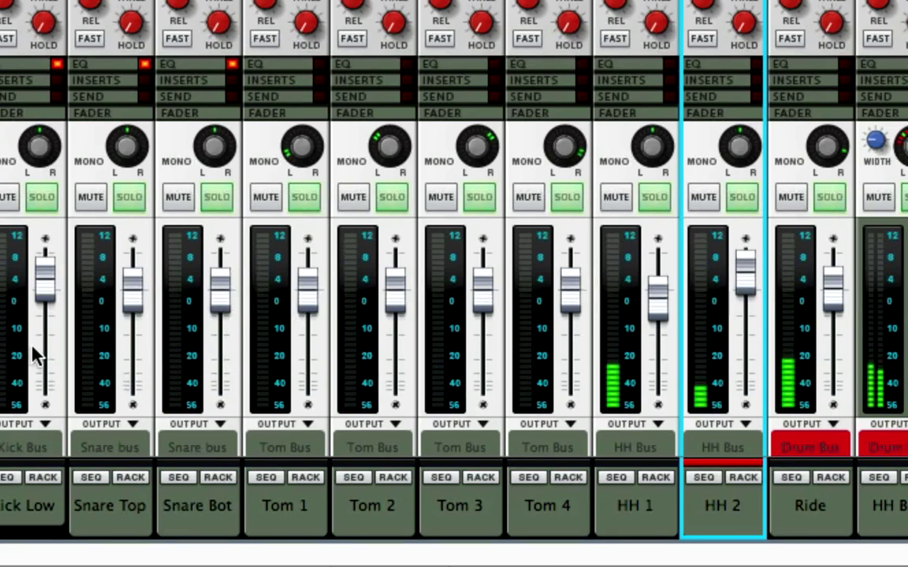
Turn off the Drum Bus solo and lower the Sample Intro fader to about -8.3 dB
scroll(273, 338, left, 5)
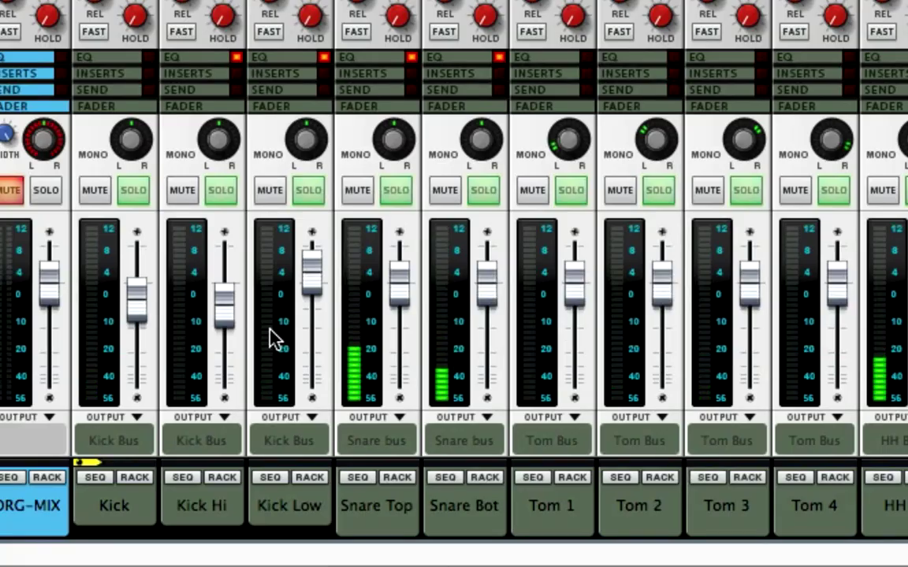
scroll(269, 339, right, 10)
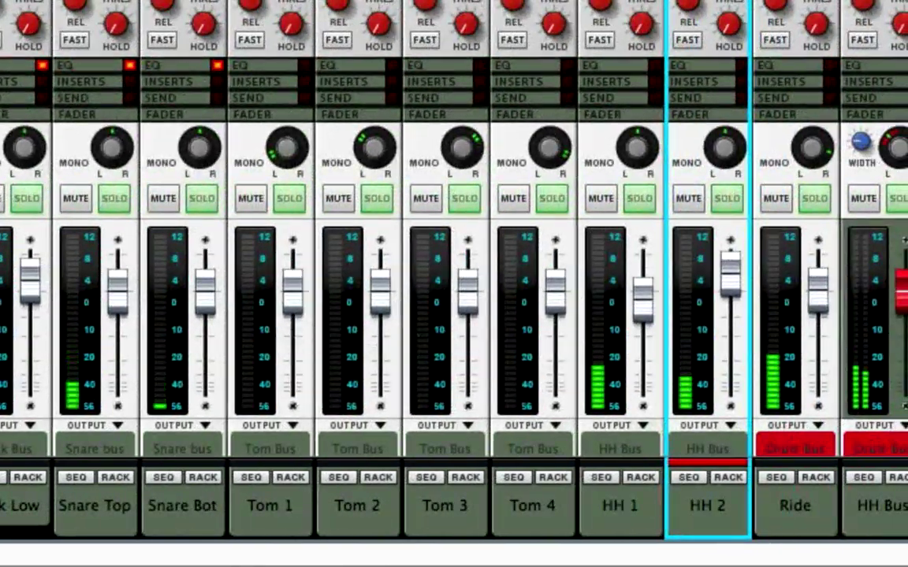
scroll(884, 429, right, 10)
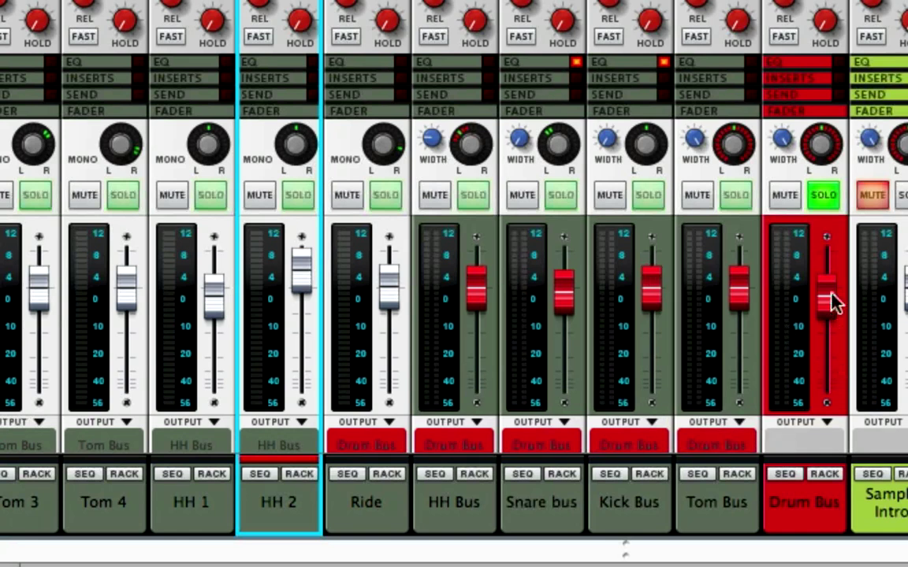
click(823, 197)
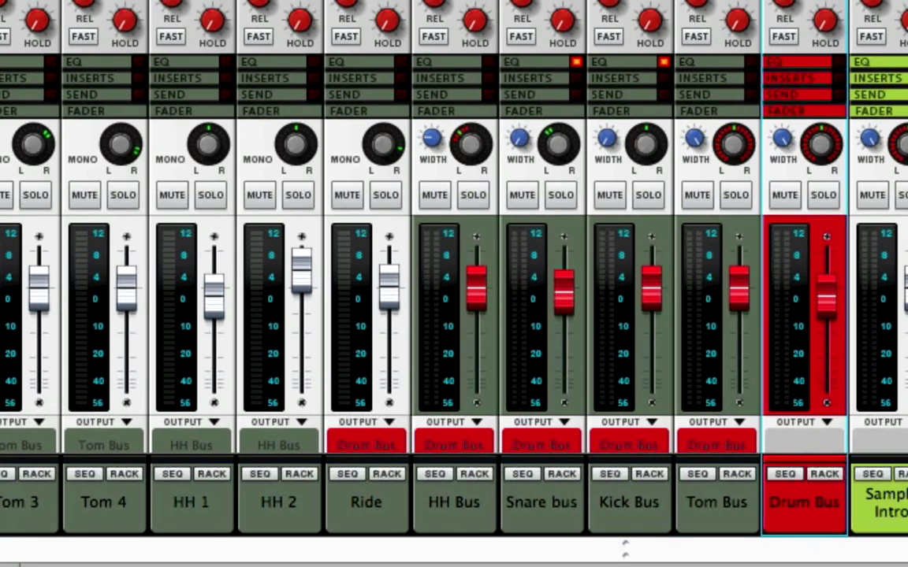
scroll(454, 268, right, 5)
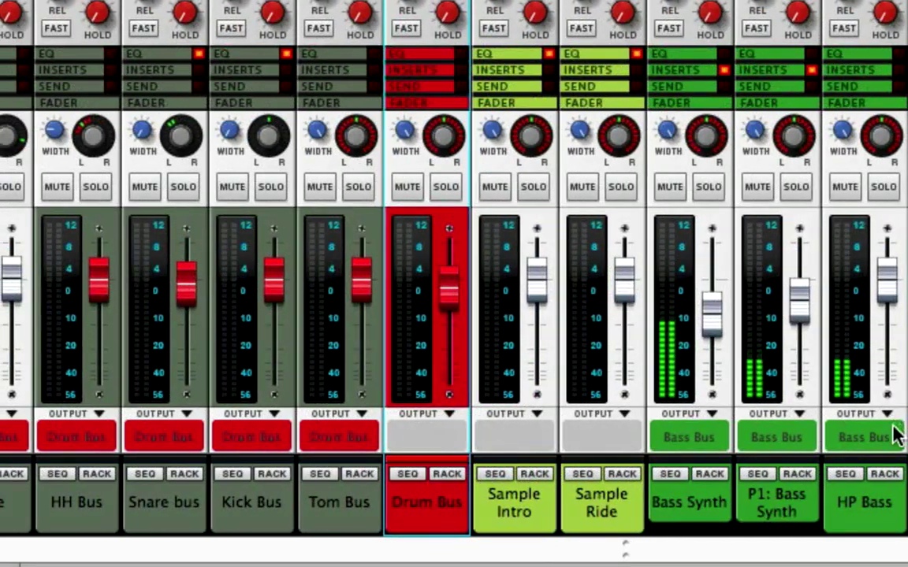
drag(536, 263, 533, 298)
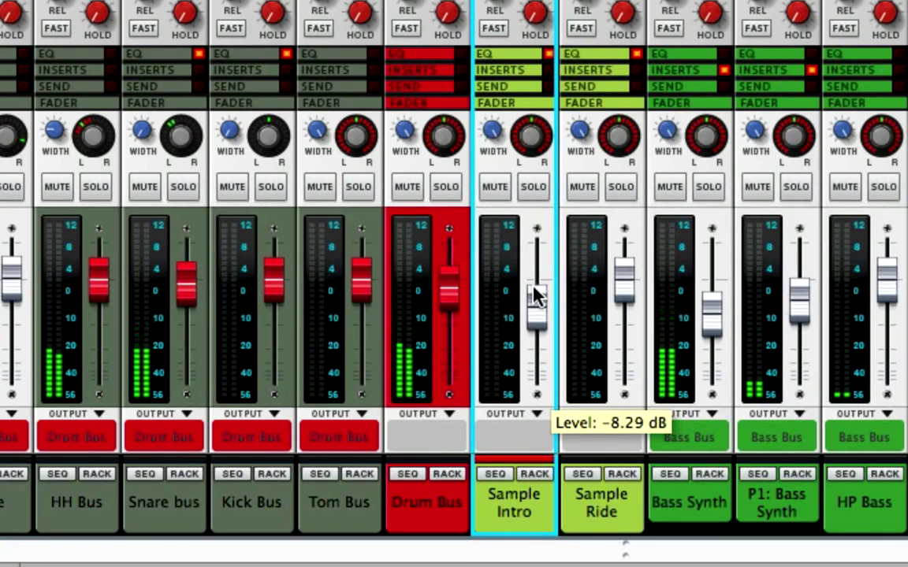
Set the Snare bus fader to about -1.1 dB and the HH Bus to about -1.8 dB, and lower the Ride fader
scroll(314, 348, left, 6)
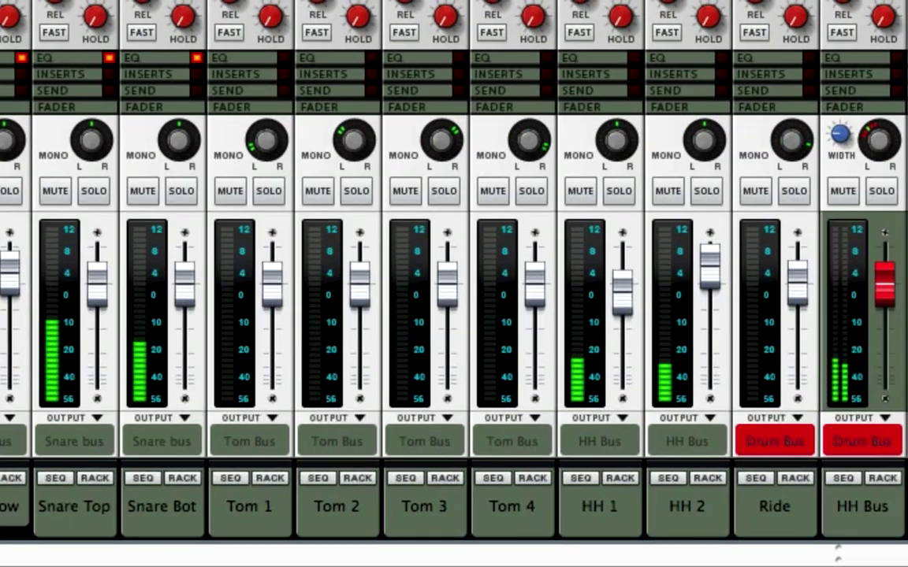
drag(83, 251, 82, 289)
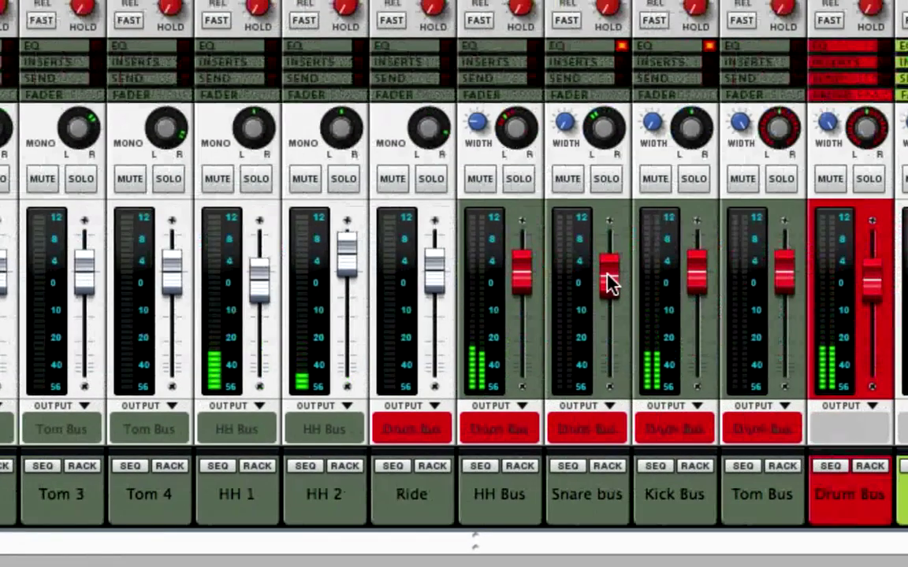
click(608, 280)
mouse_move(607, 290)
mouse_down()
mouse_move(609, 302)
mouse_move(610, 288)
mouse_up()
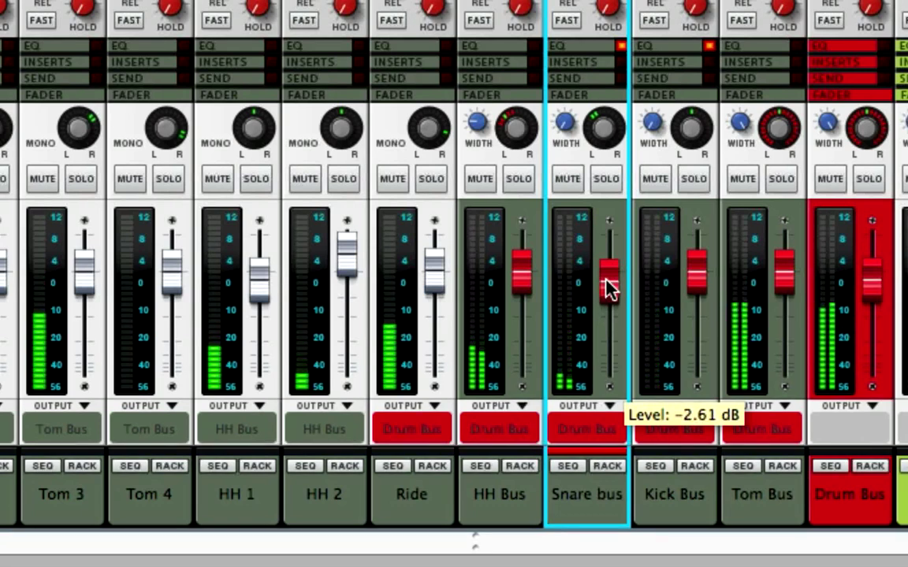
drag(609, 288, 609, 282)
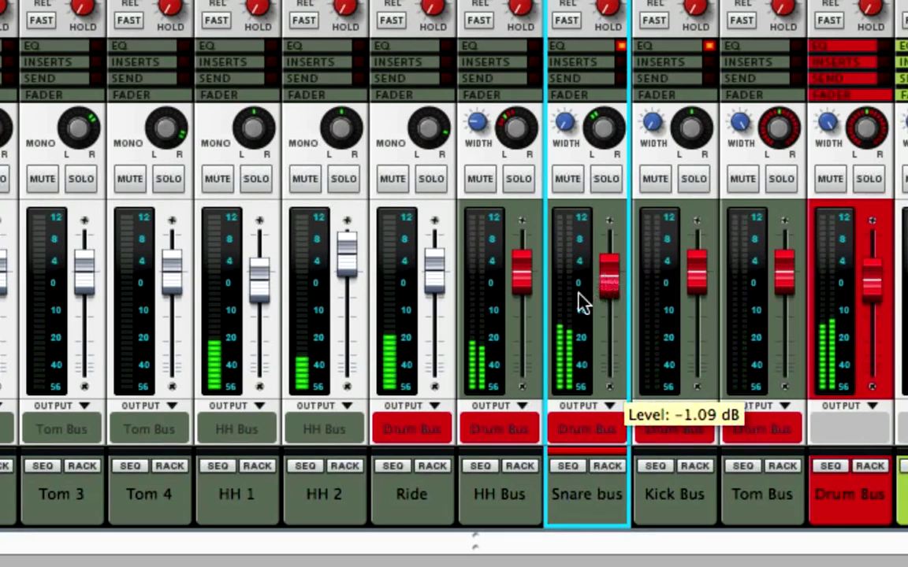
mouse_move(522, 282)
mouse_down()
mouse_move(521, 353)
mouse_move(520, 234)
mouse_move(520, 292)
mouse_move(519, 282)
mouse_up()
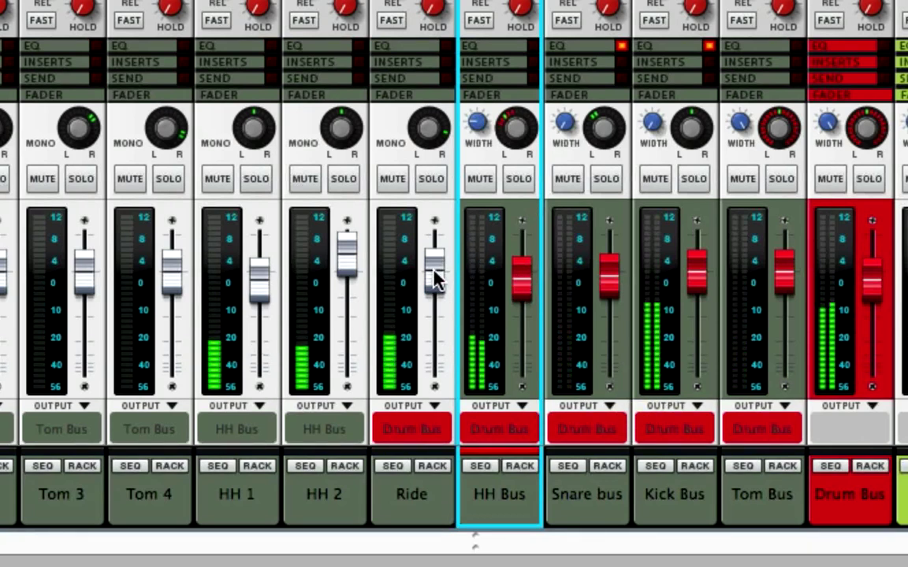
drag(435, 270, 433, 288)
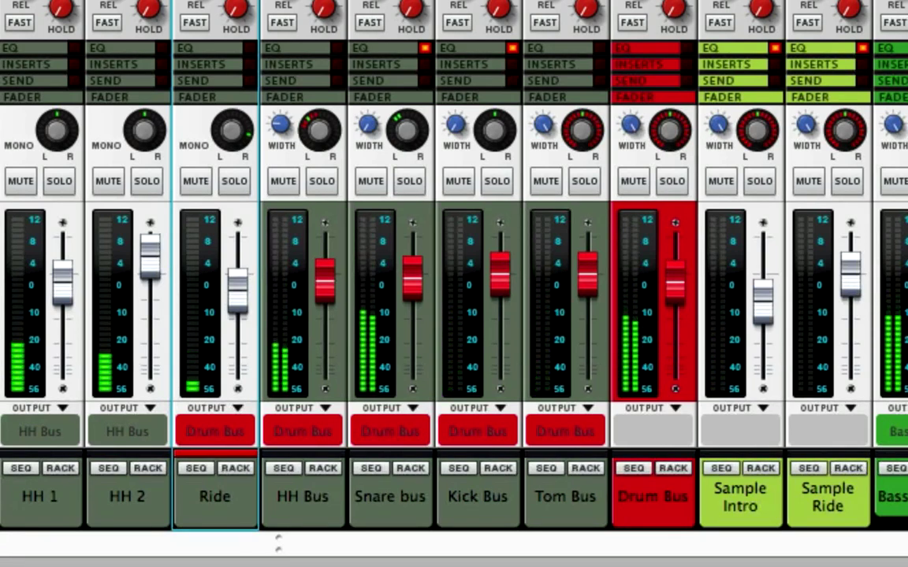
Mute the Sample Intro channel and lower the Tom Bus fader slightly
click(722, 182)
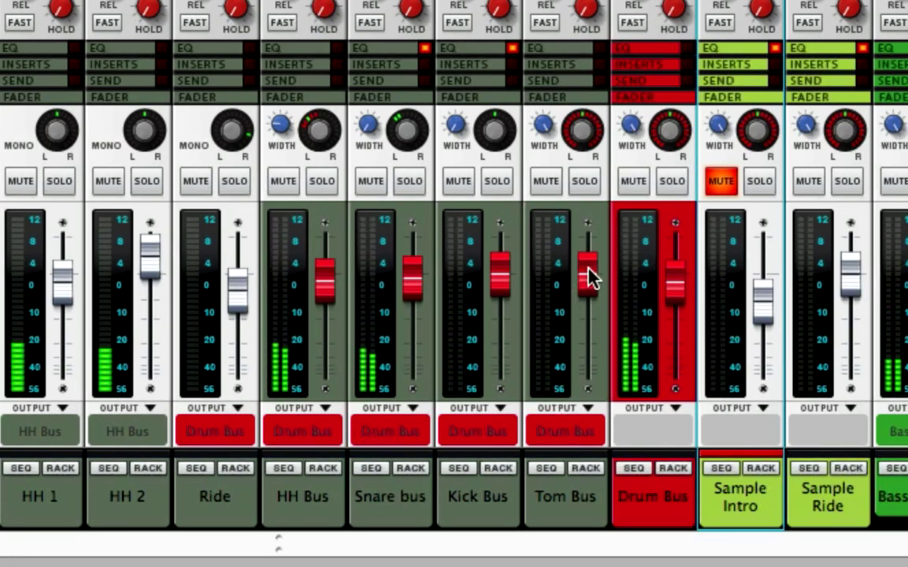
drag(588, 278, 588, 295)
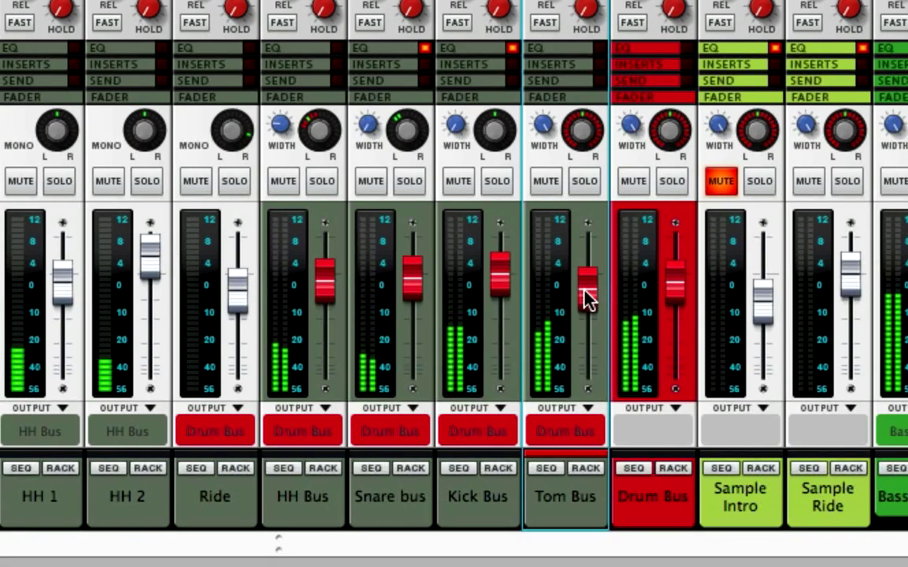
drag(583, 288, 585, 285)
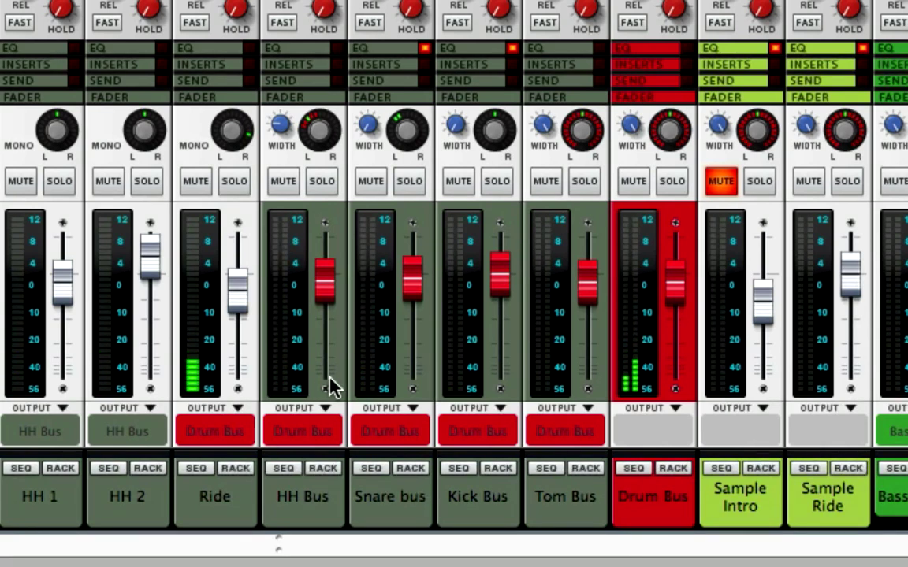
Route the Bass Bus channel to a new output bus
mouse_move(329, 378)
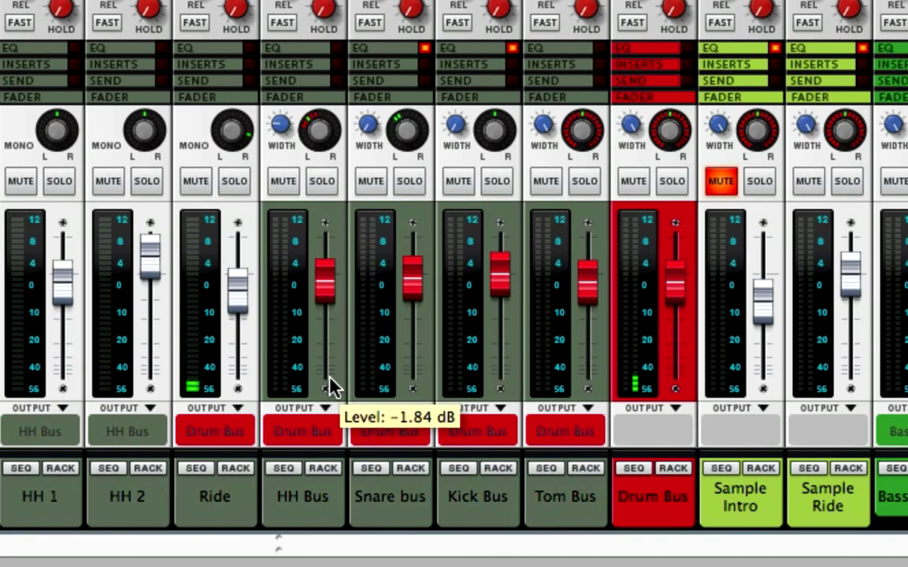
scroll(331, 386, right, 8)
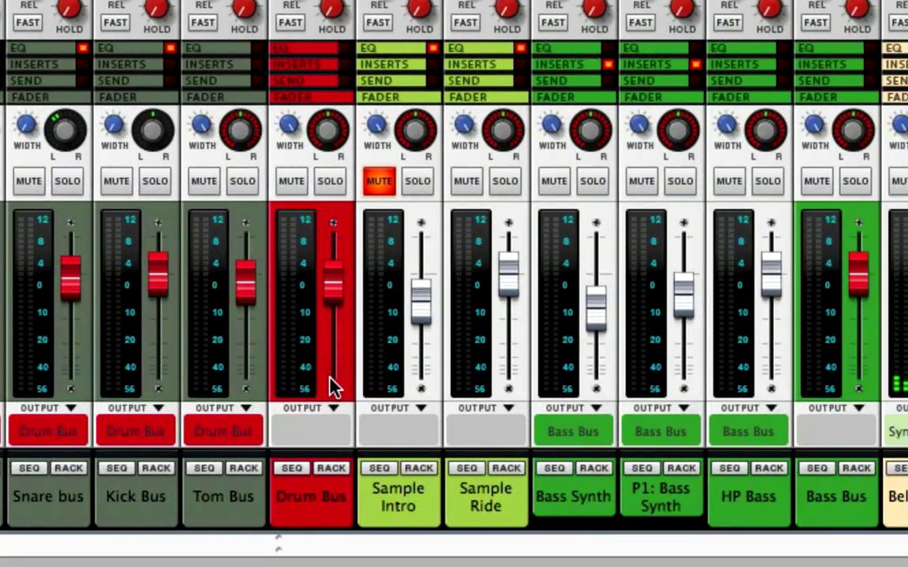
scroll(331, 386, right, 2)
scroll(330, 386, up, 10)
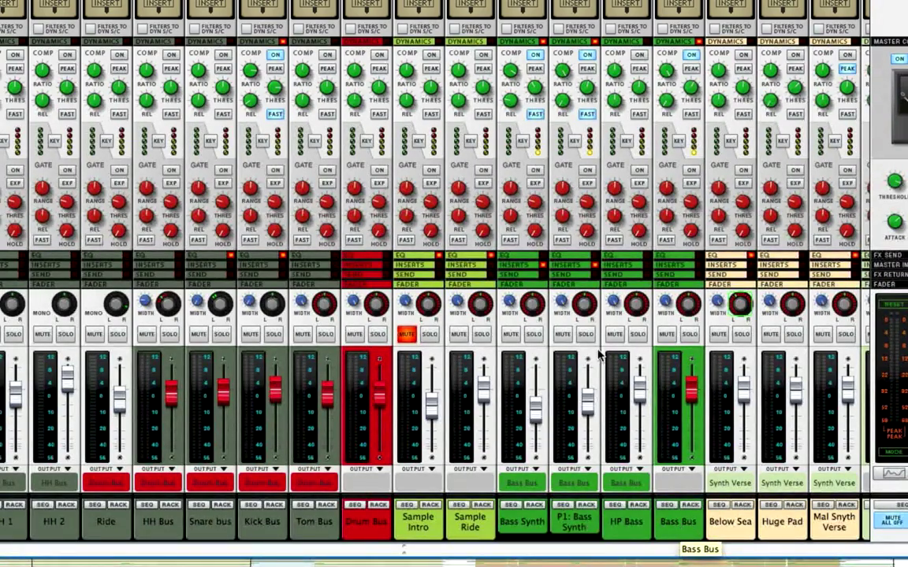
scroll(618, 230, right, 3)
scroll(618, 234, right, 1)
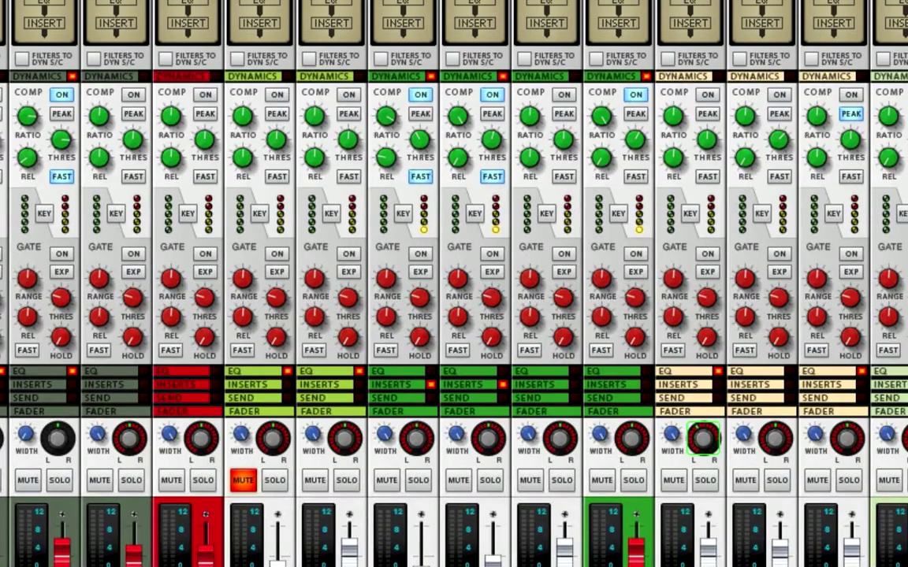
right_click(616, 327)
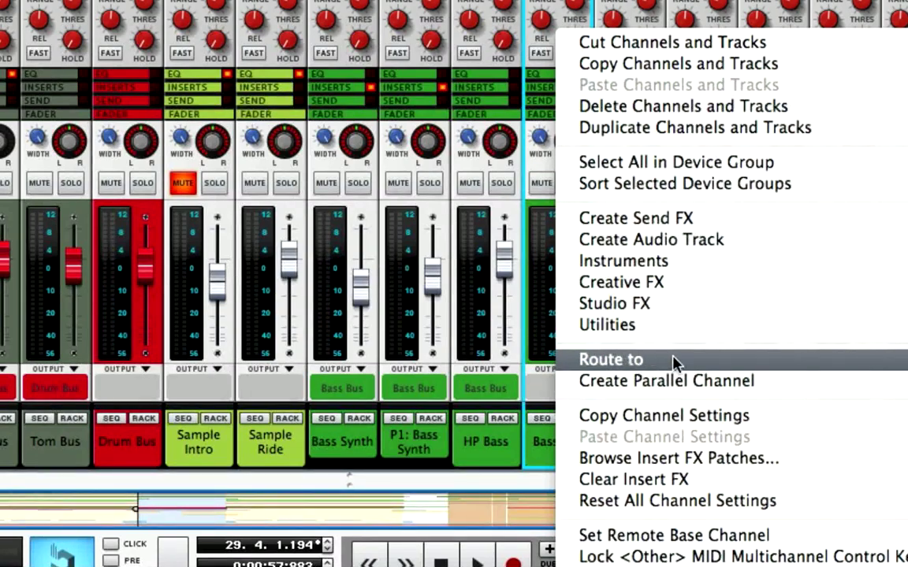
click(905, 360)
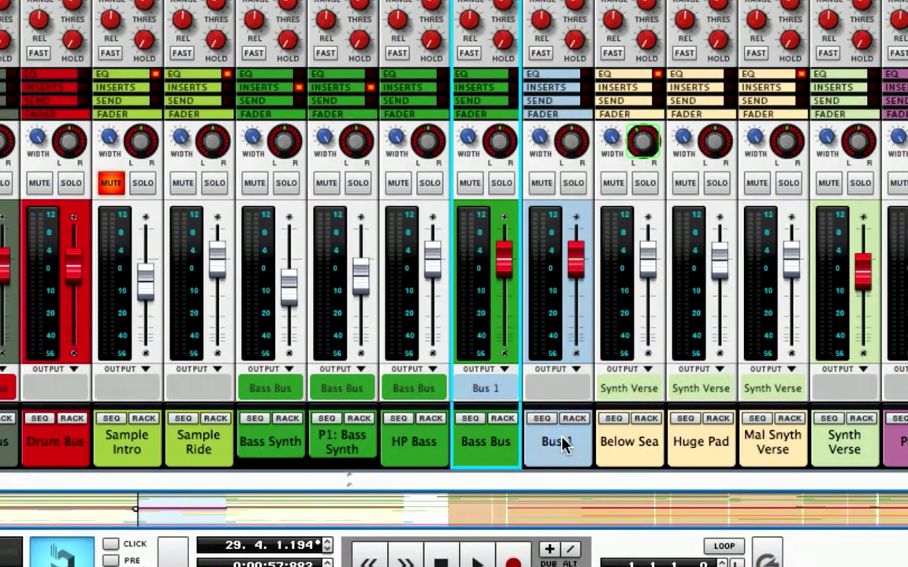
Color the new bus channel Kelly Green and rename it SC Bus
right_click(563, 444)
mouse_move(669, 564)
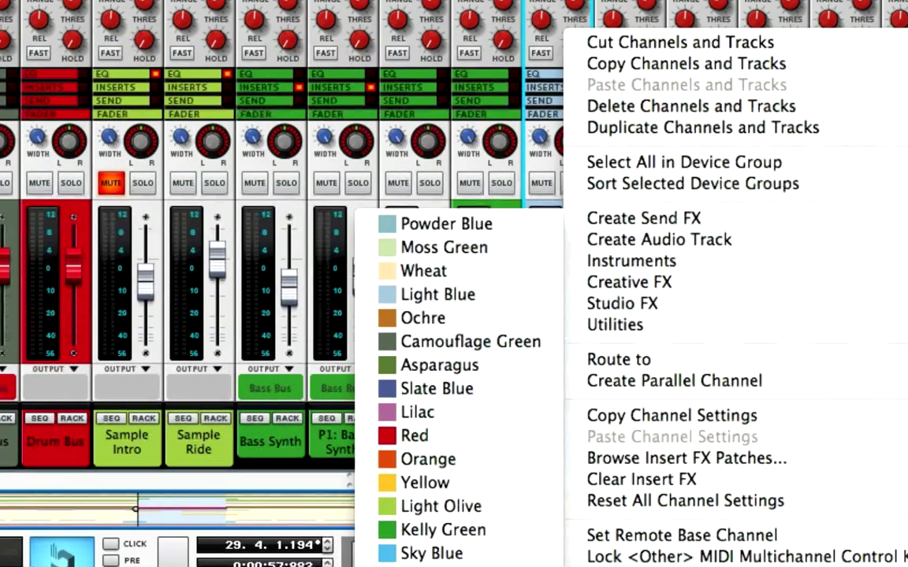
click(397, 538)
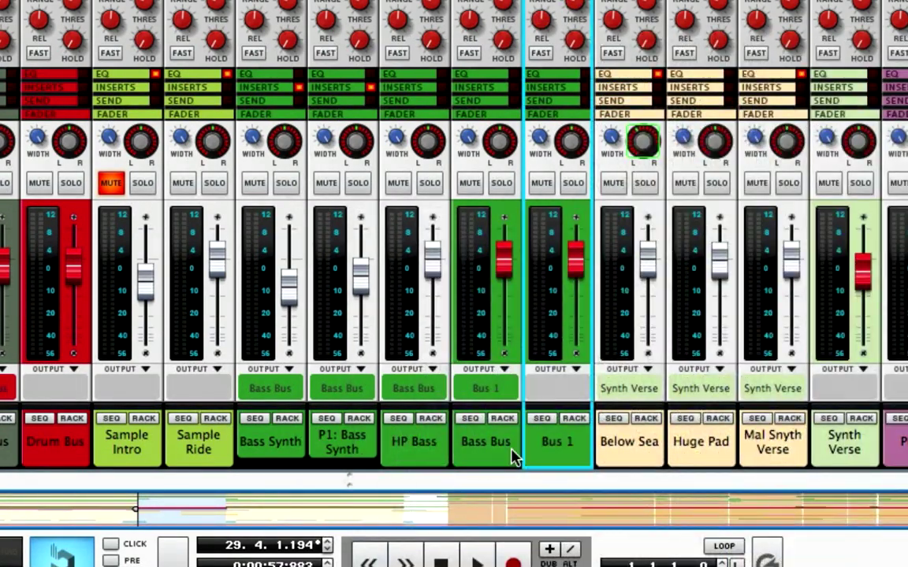
double_click(561, 443)
text(SC Bus)
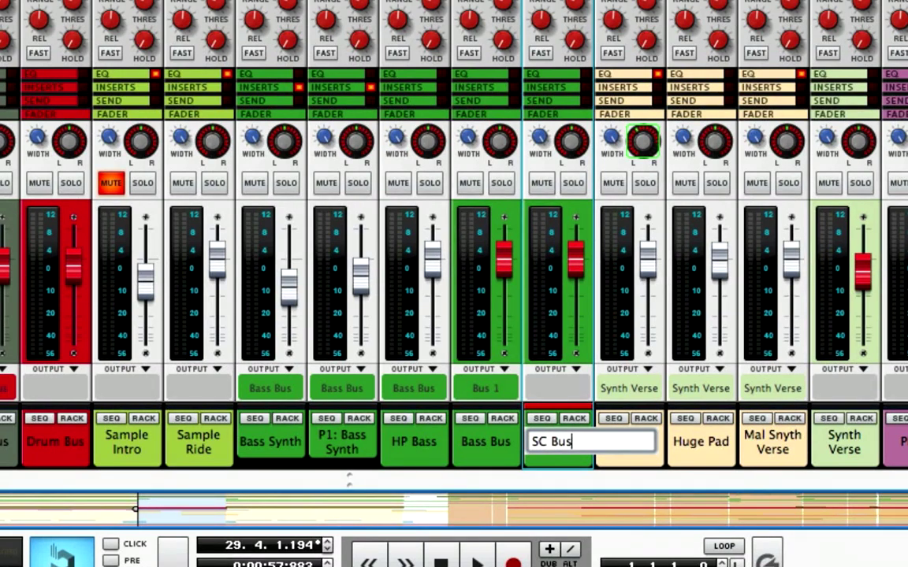
key(Return)
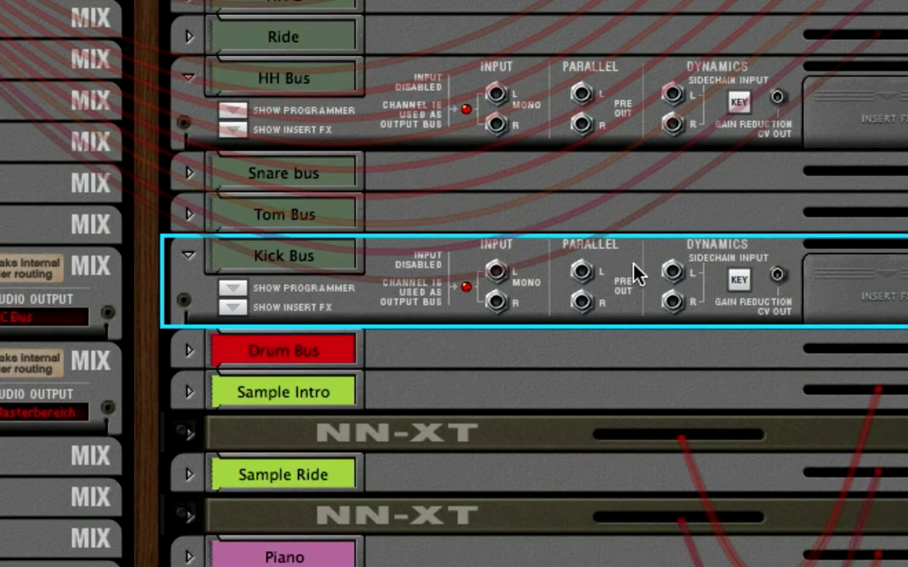
On the back of the rack, cable the Kick Bus parallel outputs to the SC Bus dynamics sidechain inputs
scroll(500, 71, up, 15)
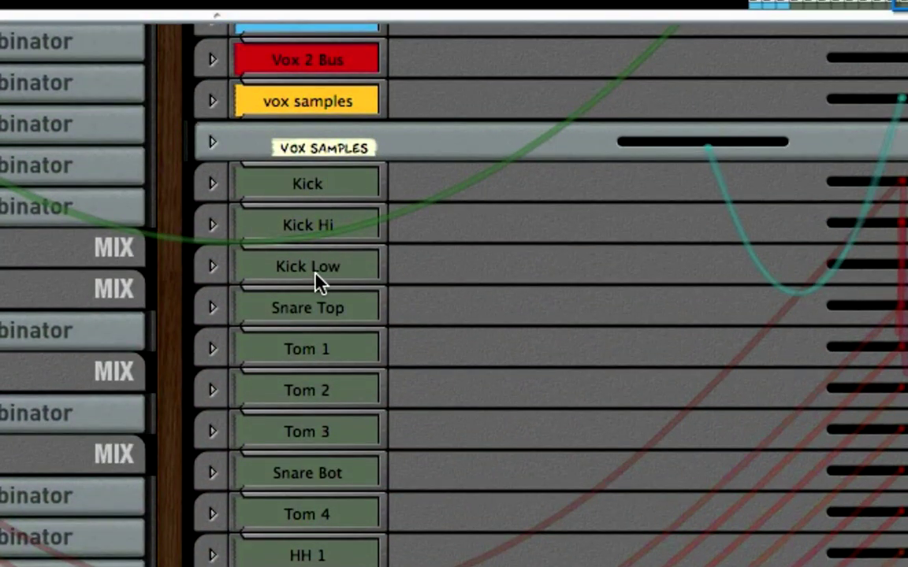
scroll(462, 543, down, 10)
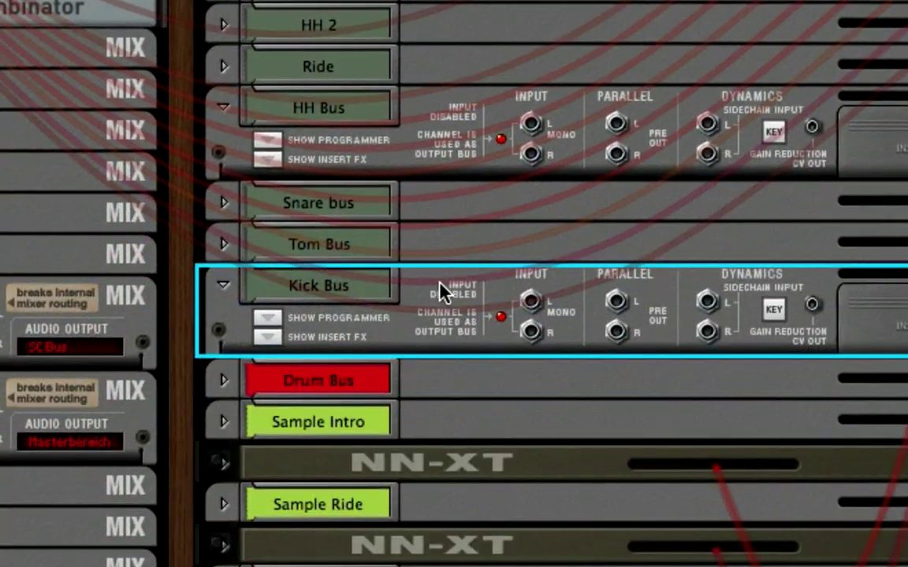
scroll(445, 291, down, 5)
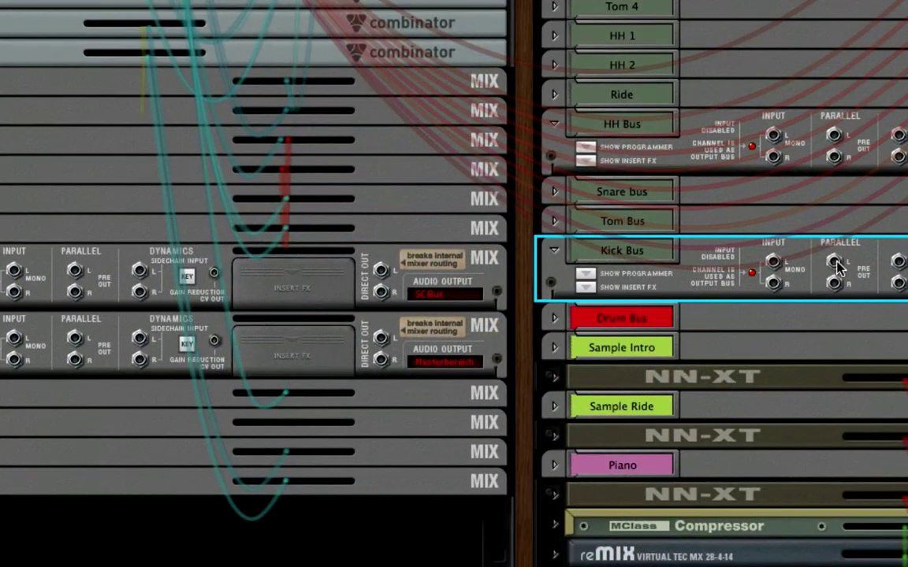
drag(837, 266, 161, 348)
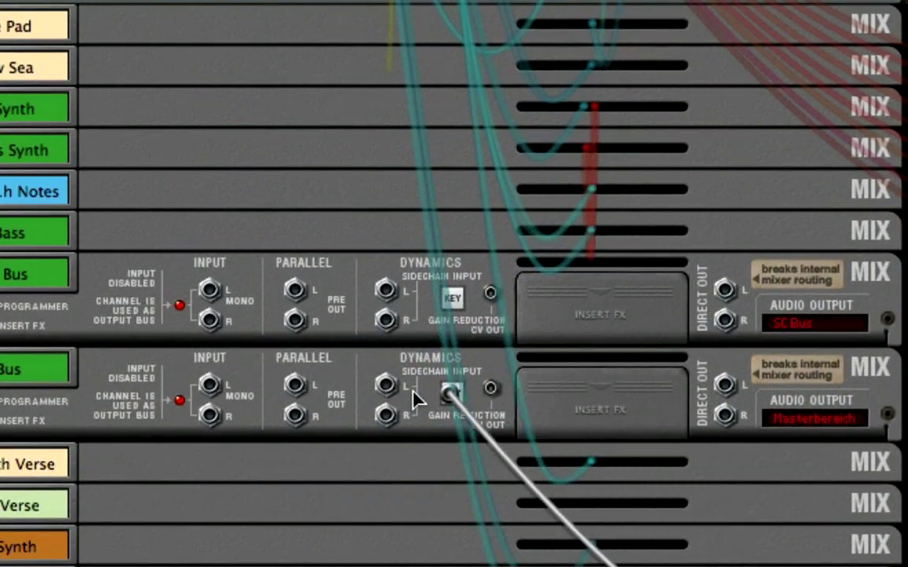
drag(417, 398, 386, 384)
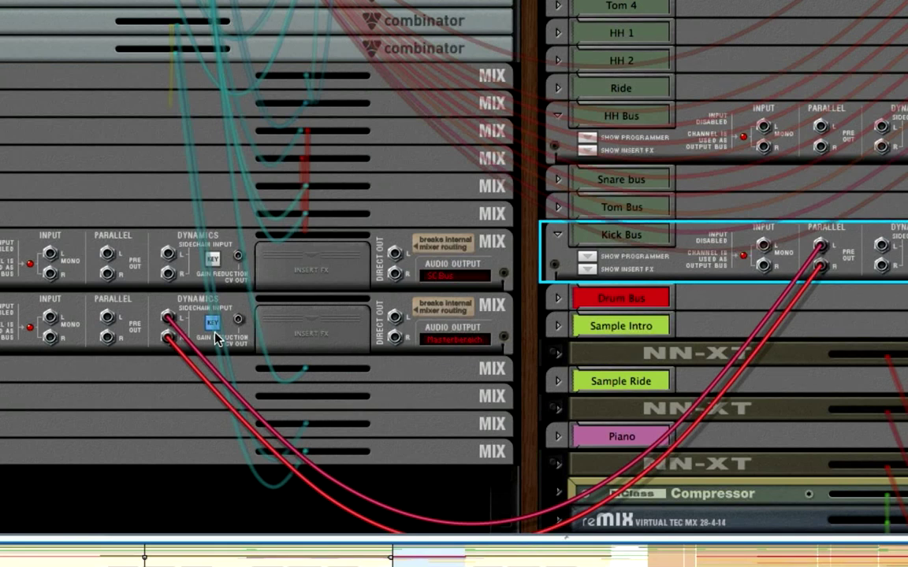
Show the mixer, switch on the SC Bus channel's compressor and raise its compression ratio
key(F5)
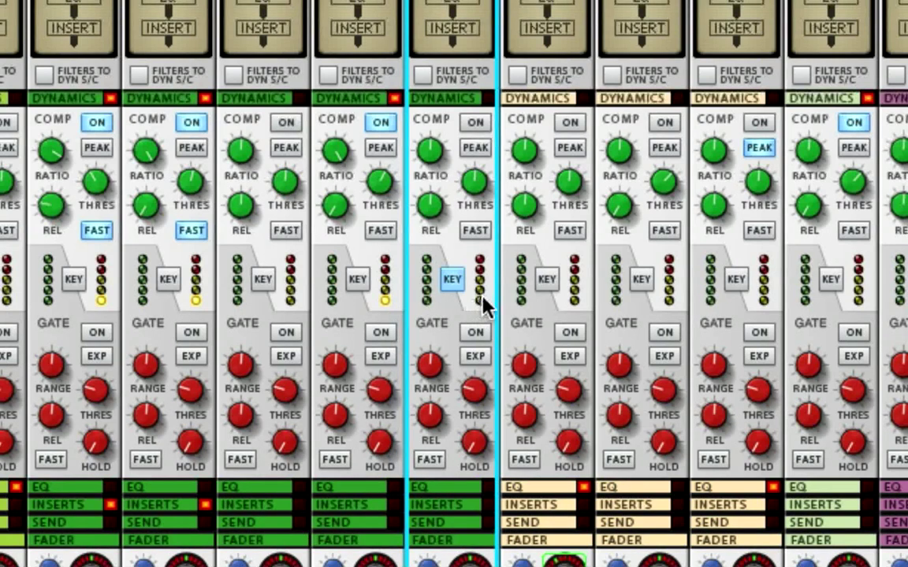
click(475, 121)
drag(475, 189, 476, 197)
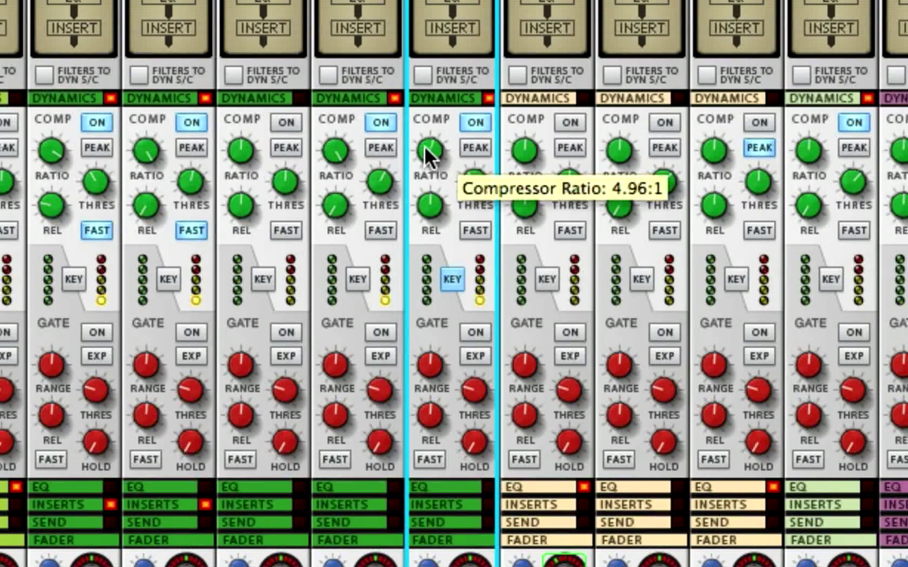
drag(429, 149, 425, 150)
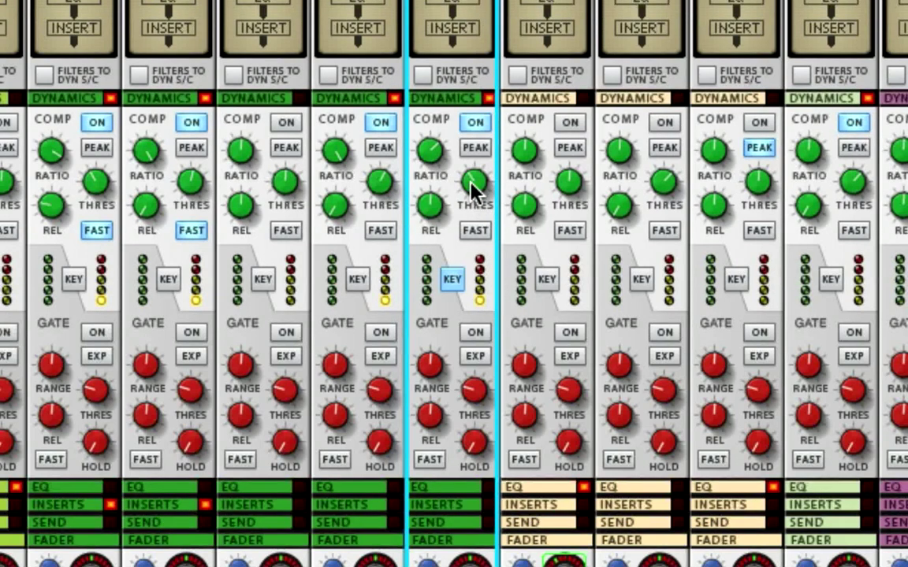
Set the SC Bus compressor to minimum release with Fast enabled, and lower its threshold
drag(471, 183, 470, 178)
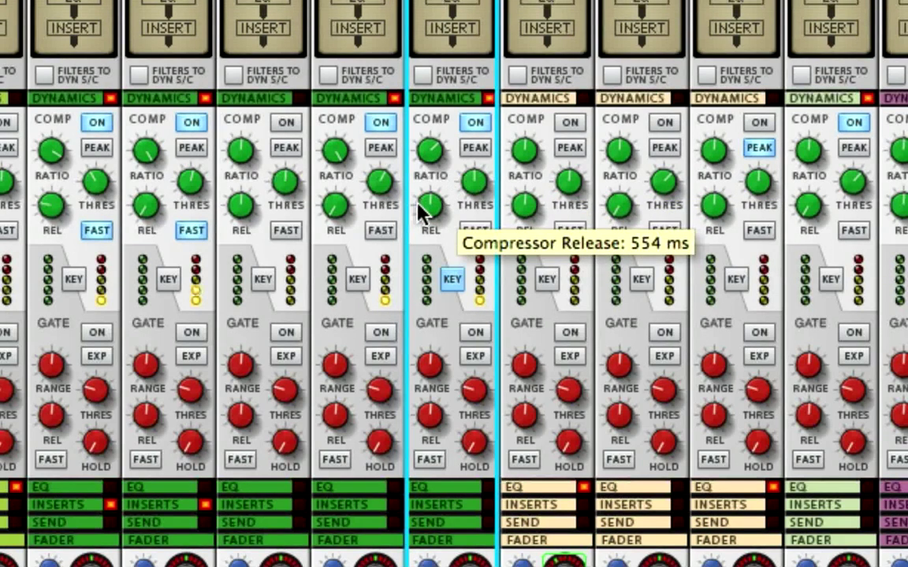
drag(429, 206, 415, 304)
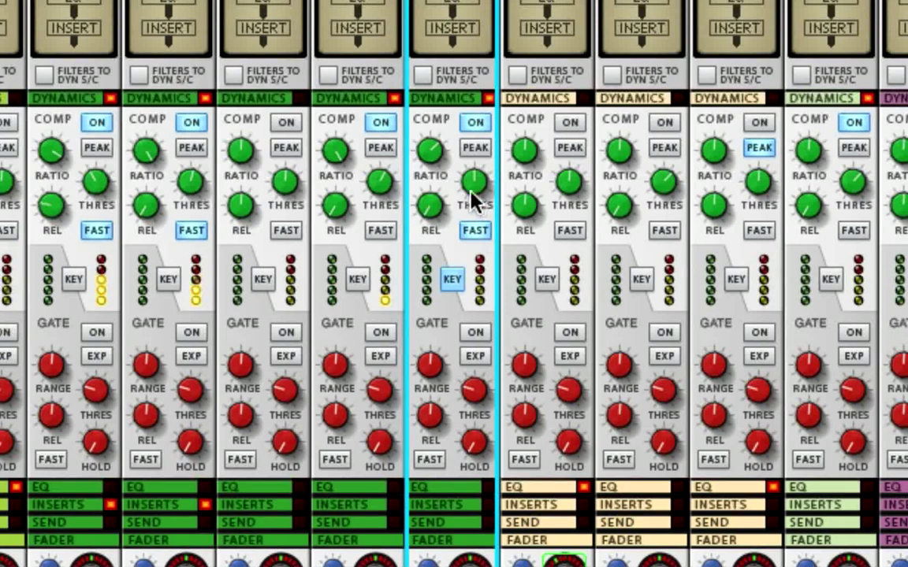
mouse_move(475, 188)
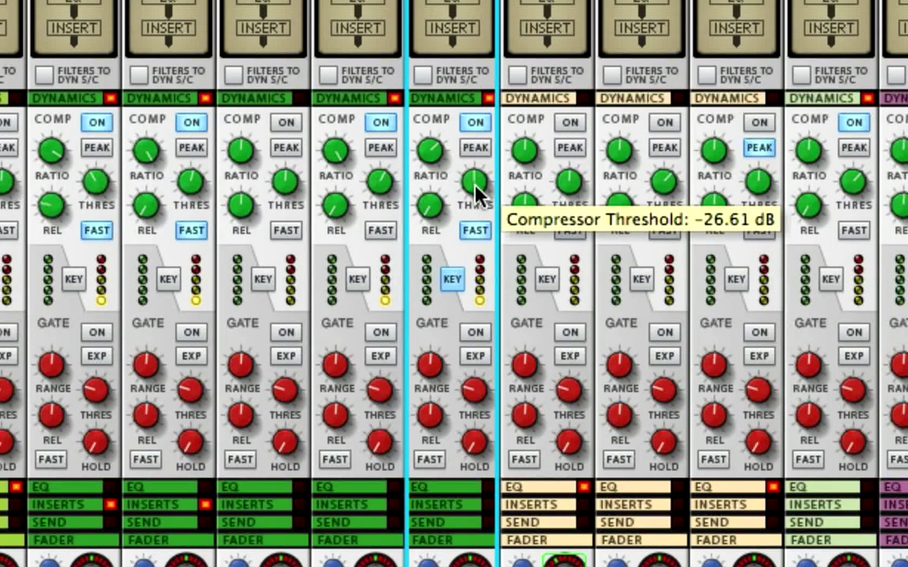
mouse_move(477, 191)
mouse_down()
mouse_move(474, 180)
mouse_move(471, 210)
mouse_up()
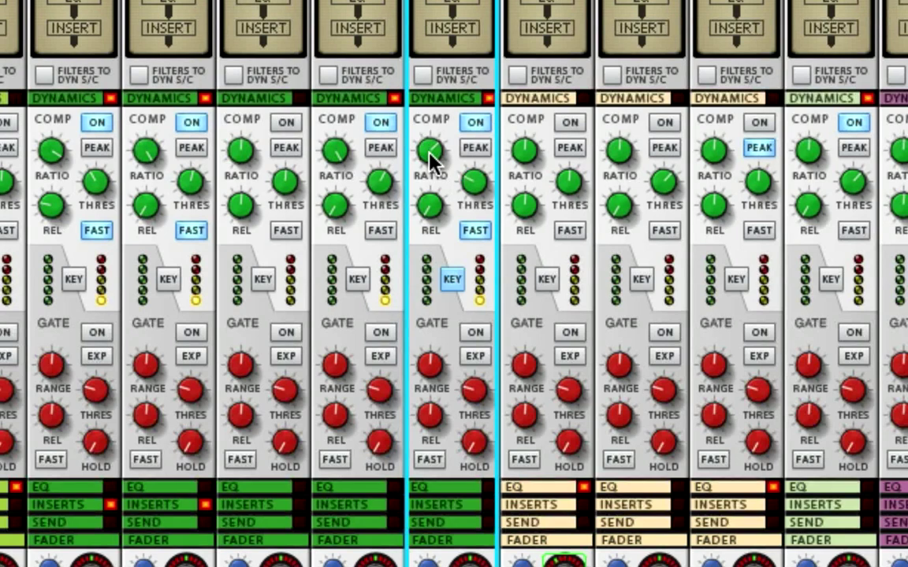
mouse_move(429, 154)
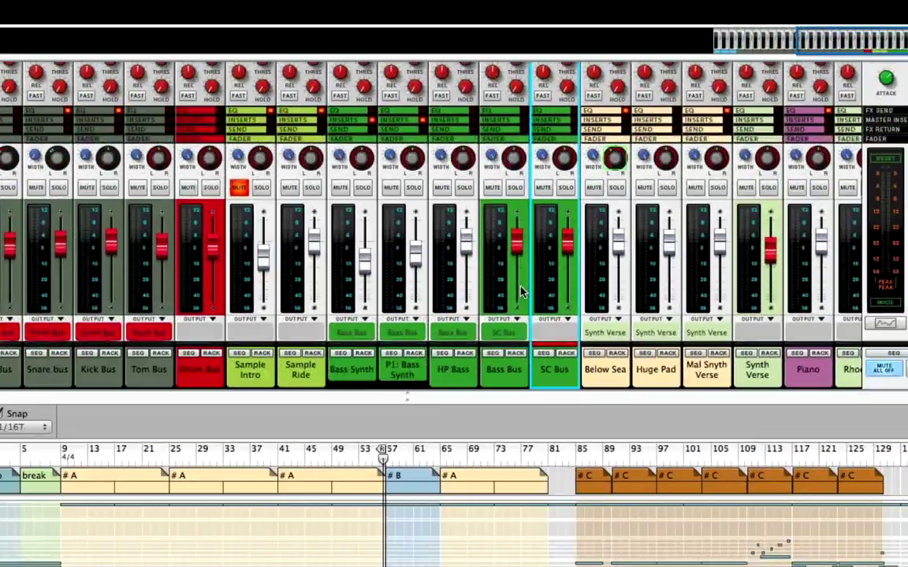
Bypass and re-enable the SC Bus compressor to compare the bass with and without the kick-triggered sidechain
scroll(520, 291, up, 10)
scroll(520, 291, right, 5)
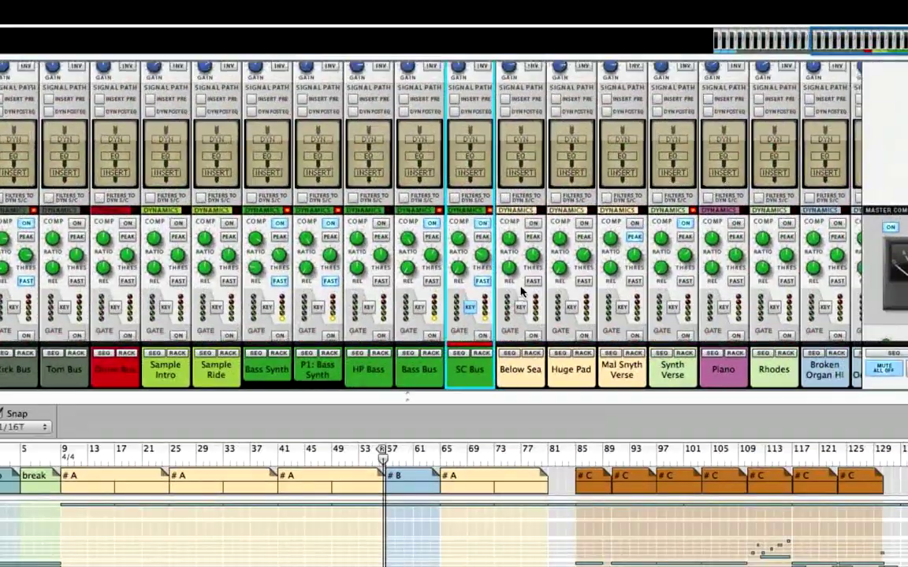
scroll(520, 292, right, 2)
scroll(520, 292, down, 3)
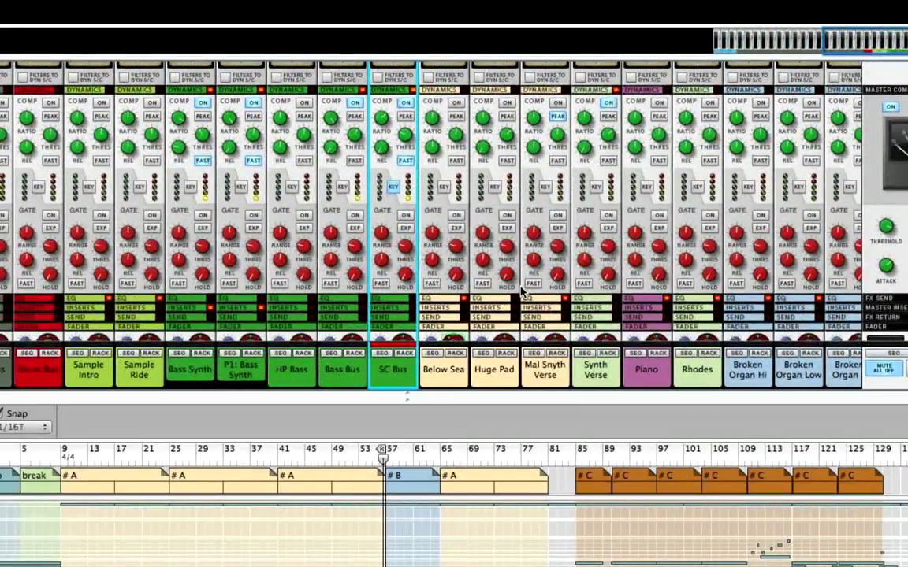
scroll(520, 291, left, 2)
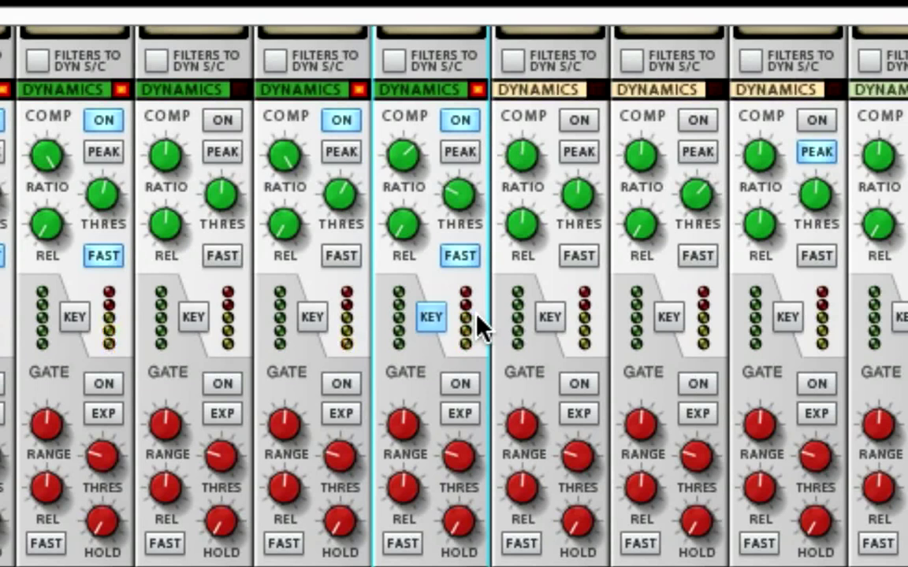
click(460, 122)
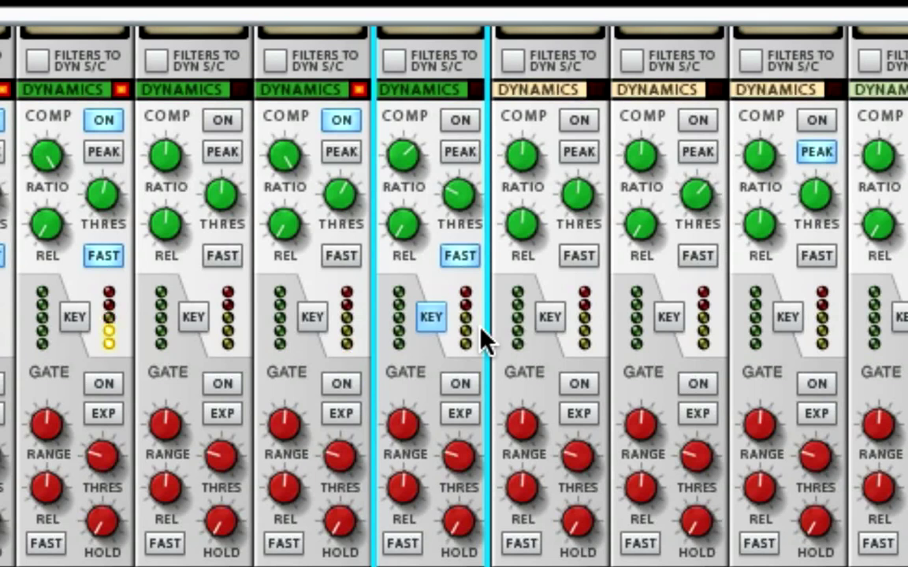
click(464, 119)
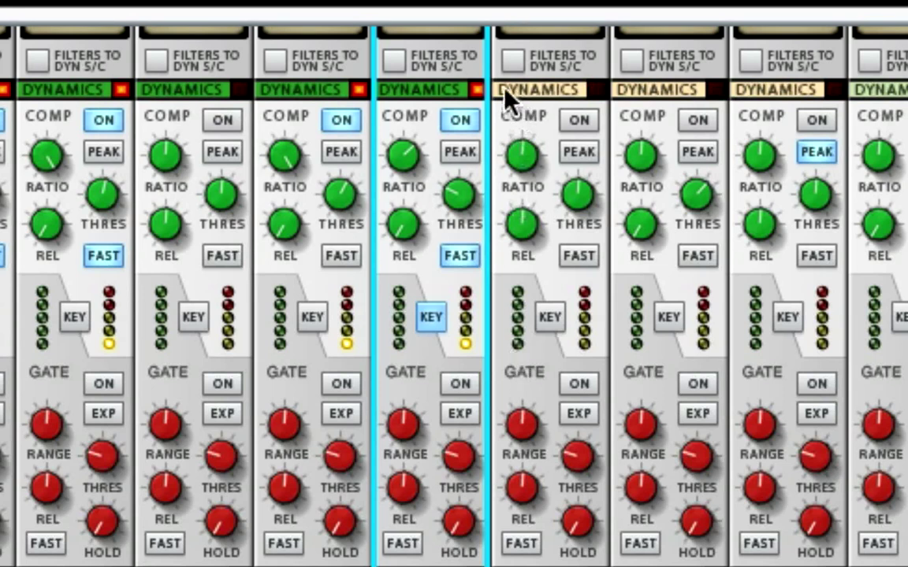
mouse_move(463, 204)
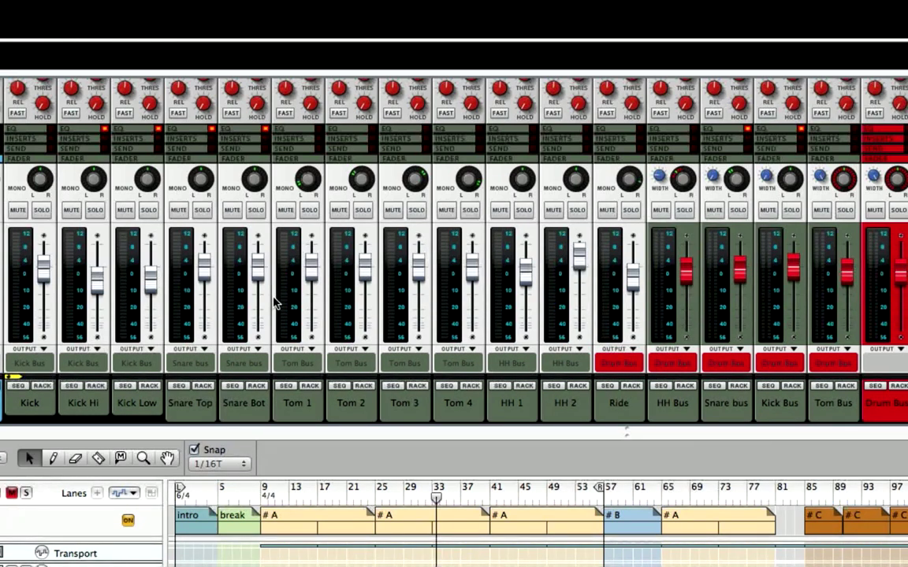
Check the level of the Synth Verse bus fader in the mixer
scroll(276, 304, right, 8)
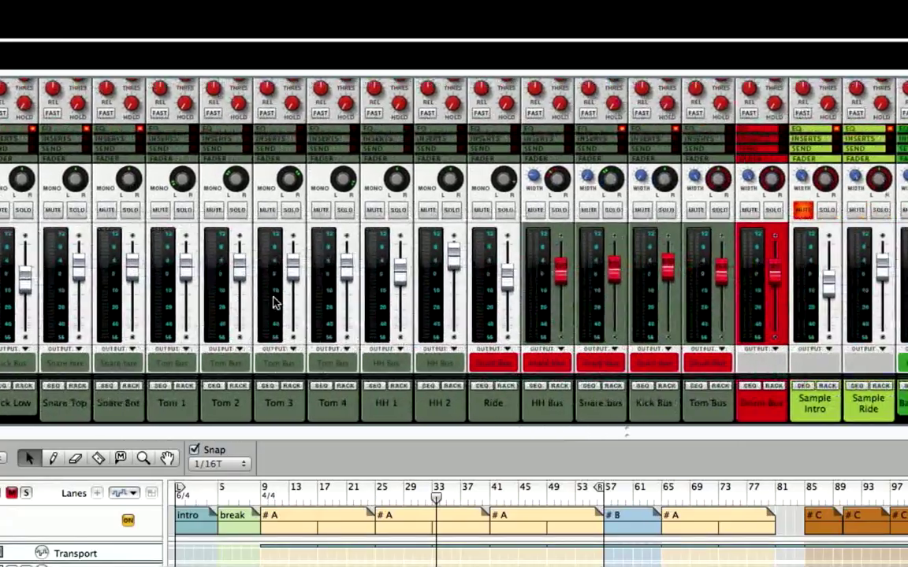
scroll(276, 303, right, 8)
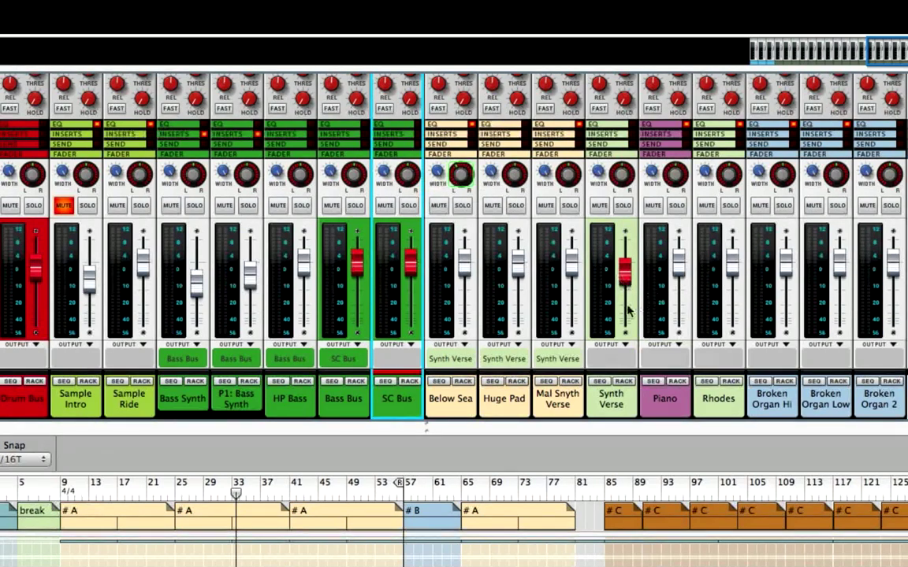
mouse_move(620, 324)
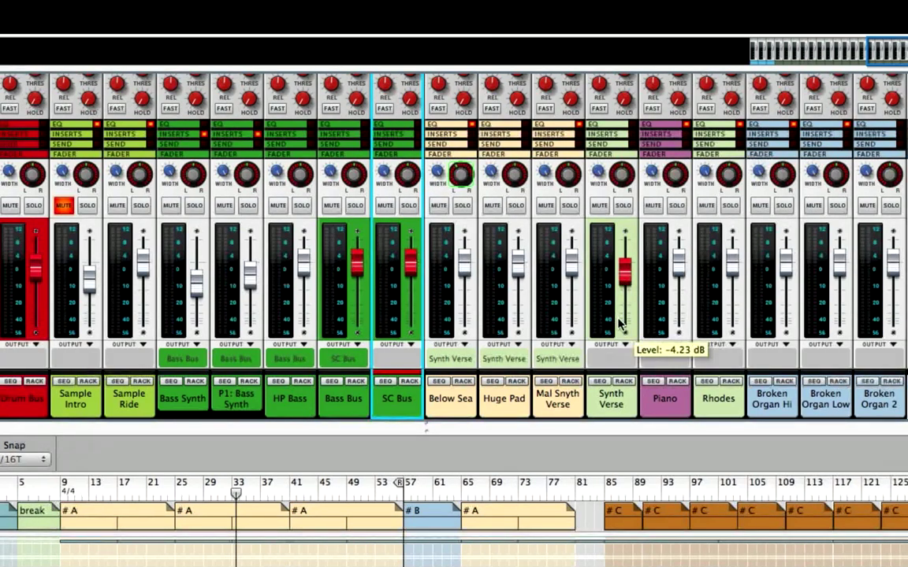